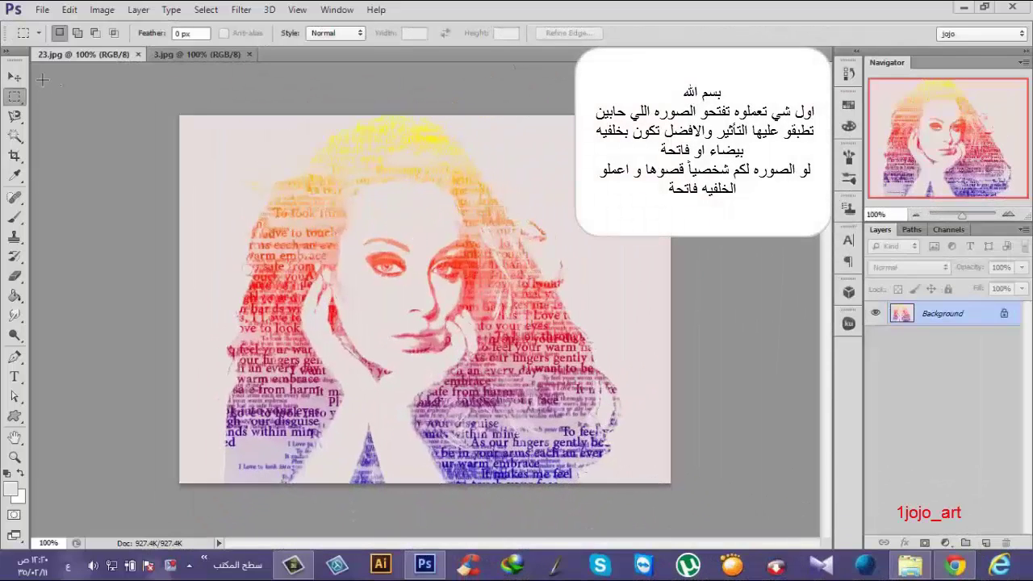
# Step: Copy the 3.jpg portrait's Shadows color range onto a new Layer 1
pyautogui.click(12, 78)
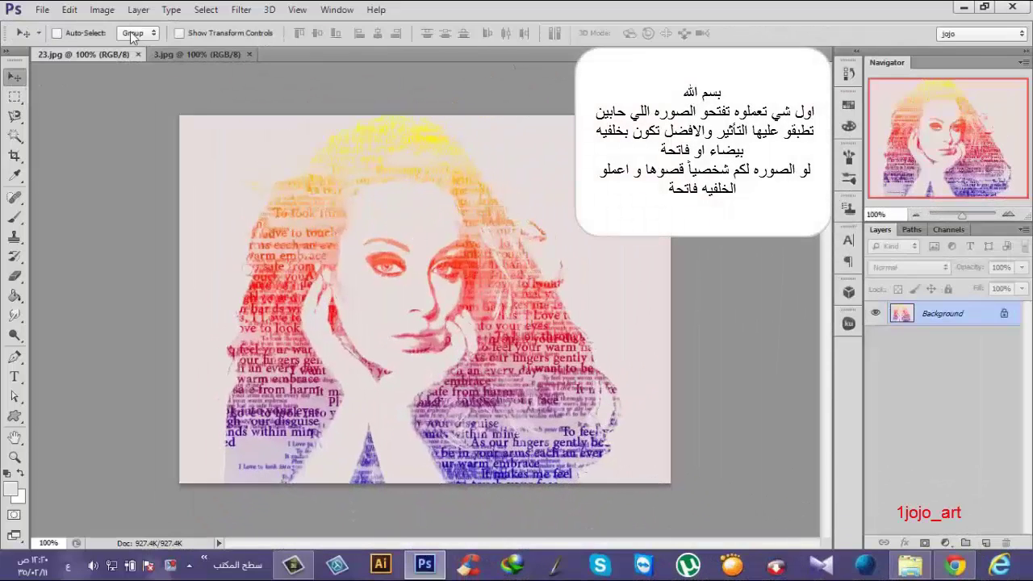
pyautogui.click(193, 57)
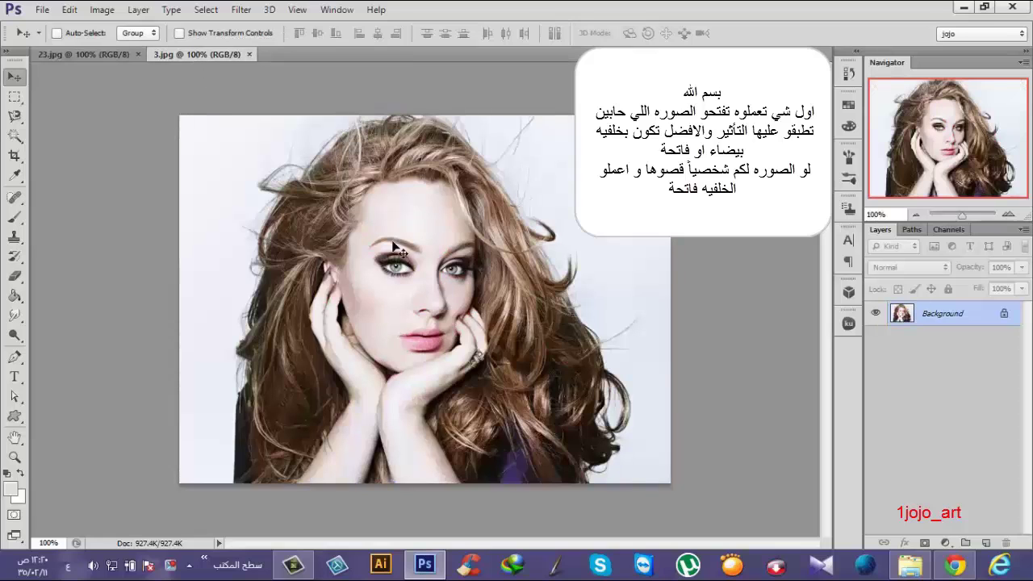
pyautogui.click(205, 11)
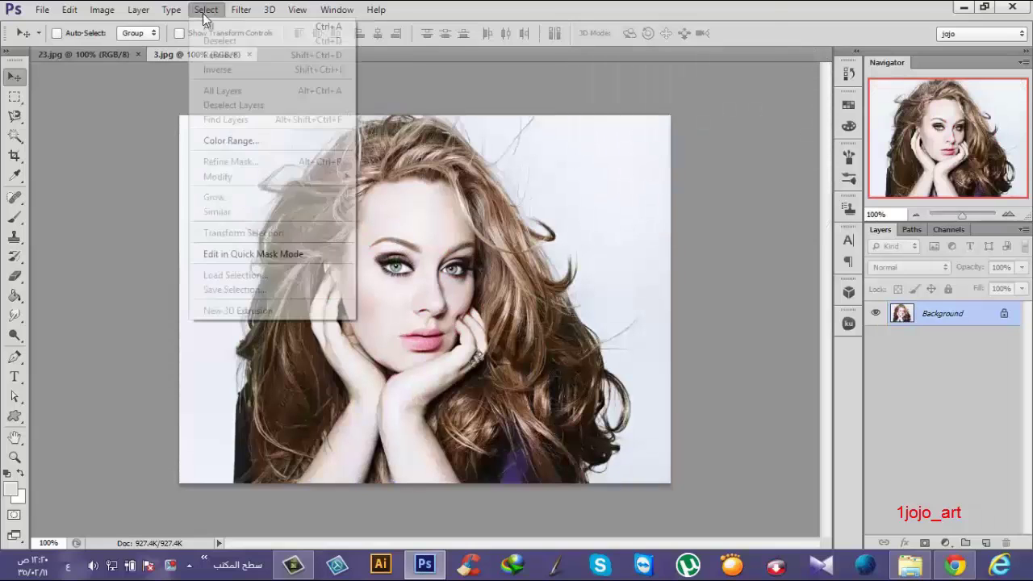
pyautogui.click(232, 141)
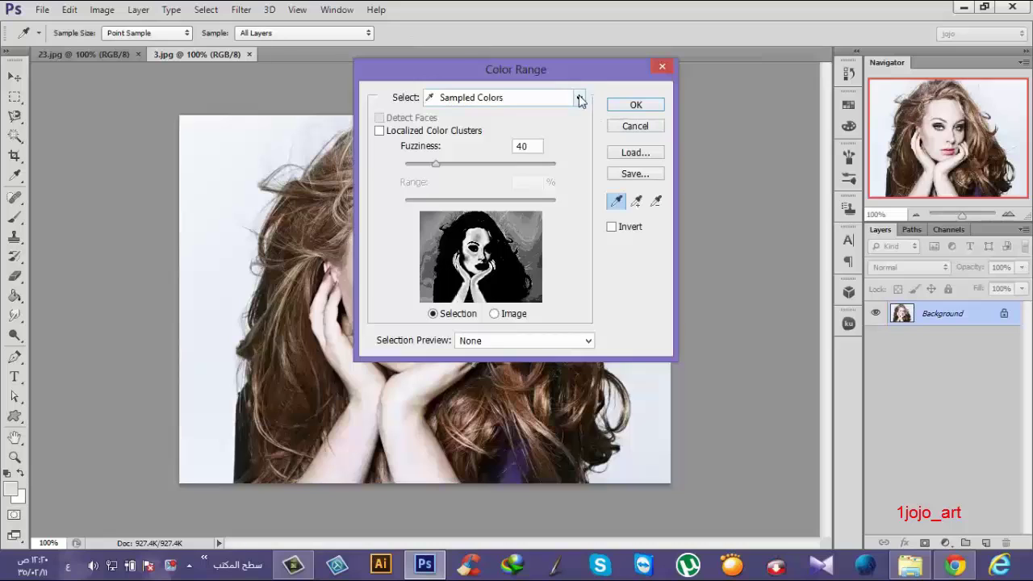
pyautogui.click(580, 98)
pyautogui.click(503, 273)
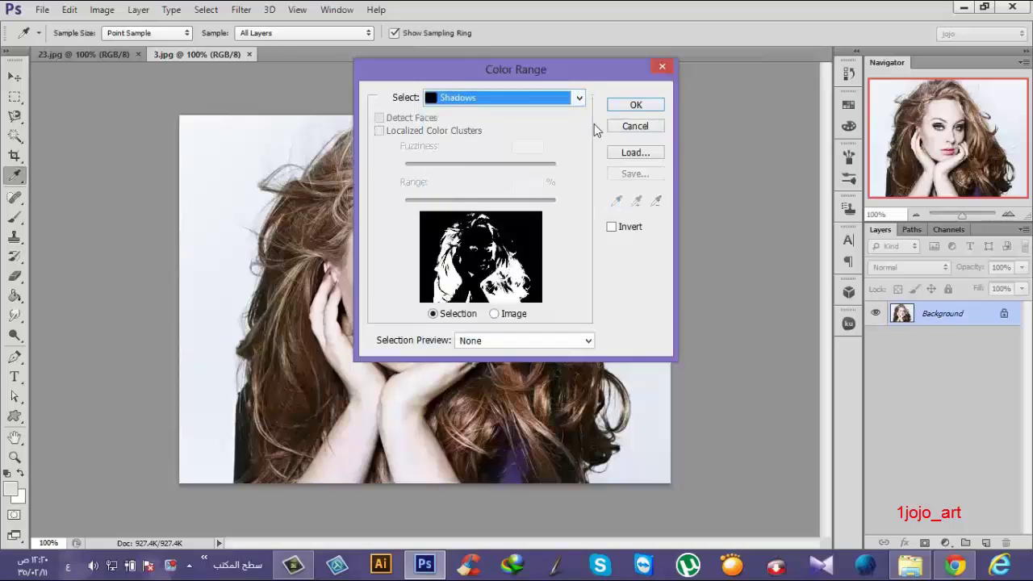
pyautogui.click(635, 105)
pyautogui.press('v')
pyautogui.hotkey('ctrl', 'j')
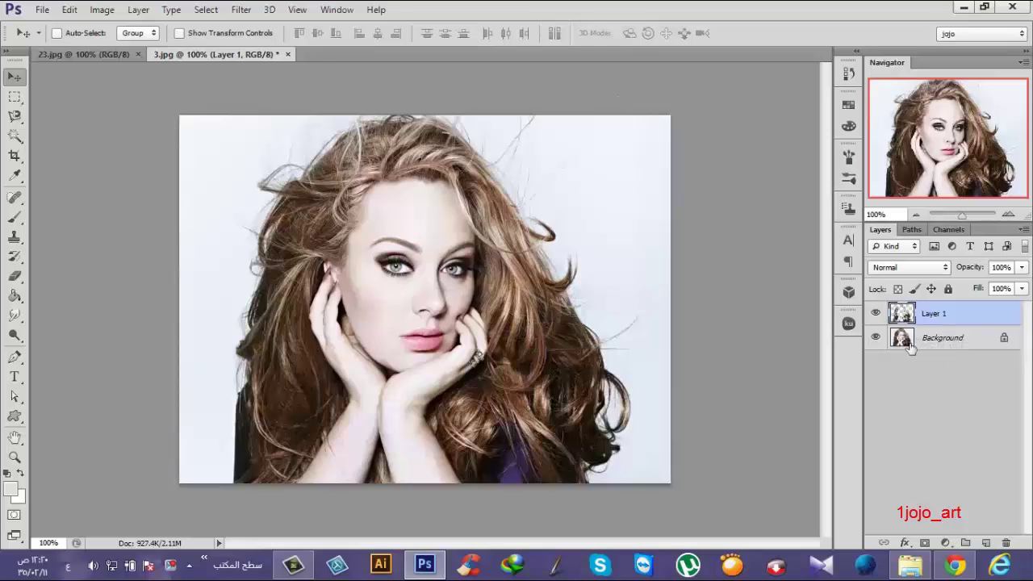
# Step: Copy the Background's Midtones color range onto a new Layer 2
pyautogui.click(910, 342)
pyautogui.click(205, 9)
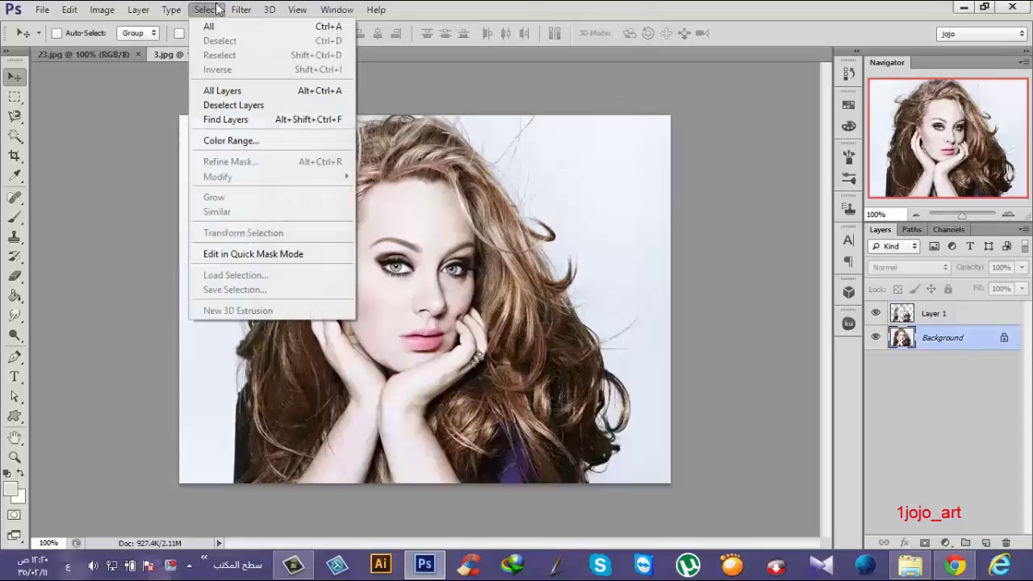
pyautogui.click(232, 140)
pyautogui.click(579, 98)
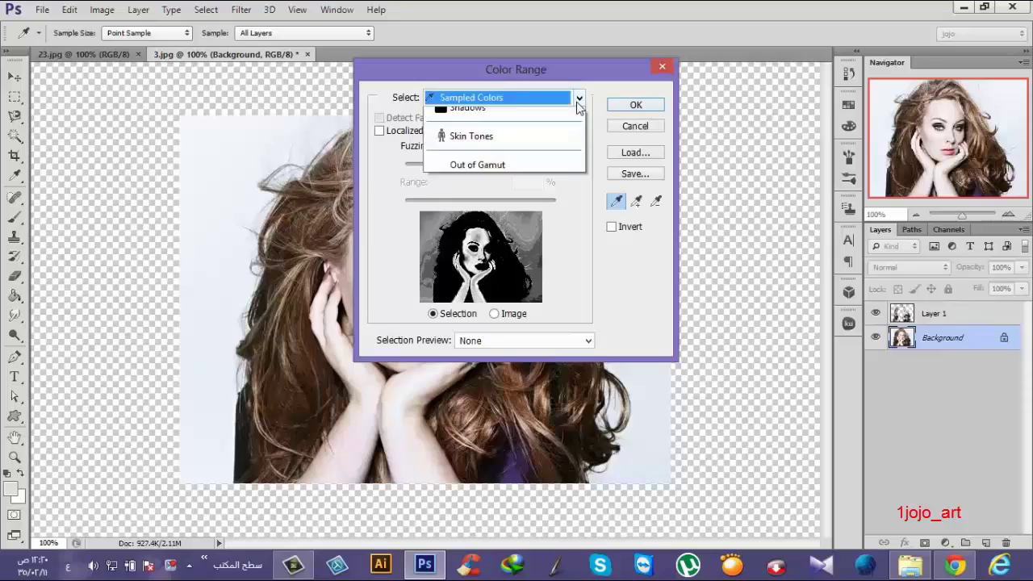
pyautogui.click(464, 258)
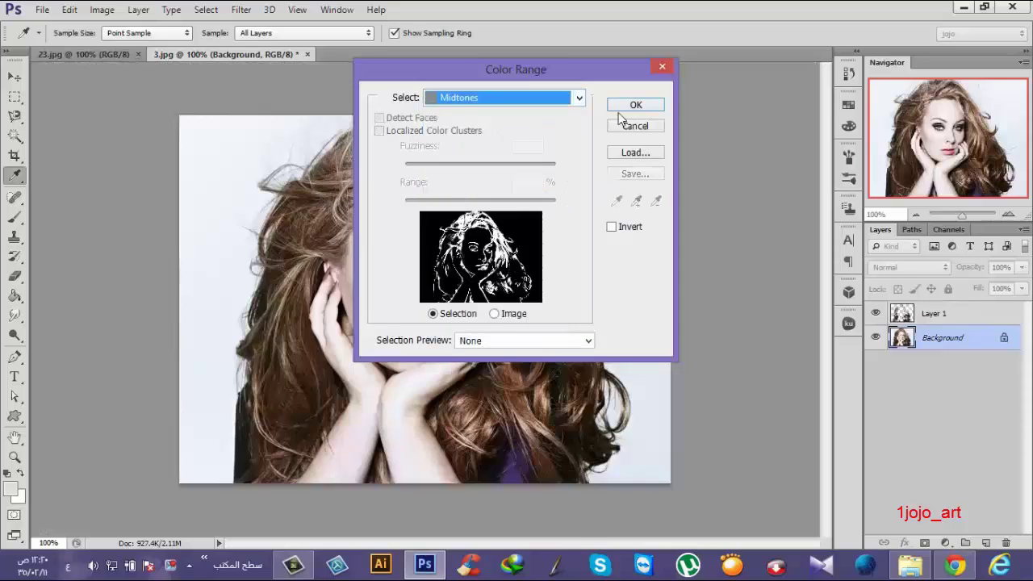
pyautogui.click(635, 106)
pyautogui.hotkey('ctrl', 'j')
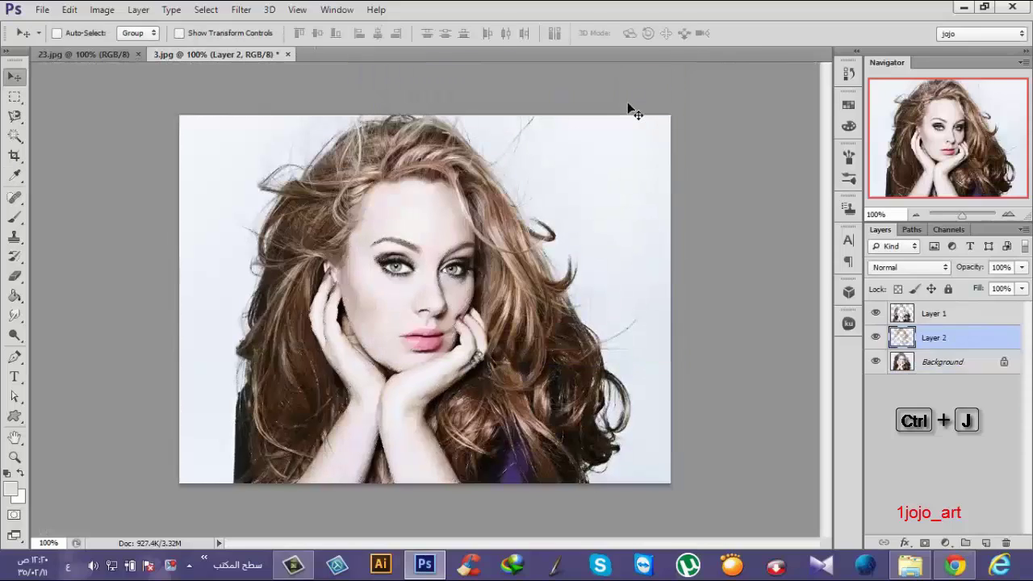
# Step: Hide the Background and fill the midtones Layer 2 with 50% Gray
pyautogui.click(876, 362)
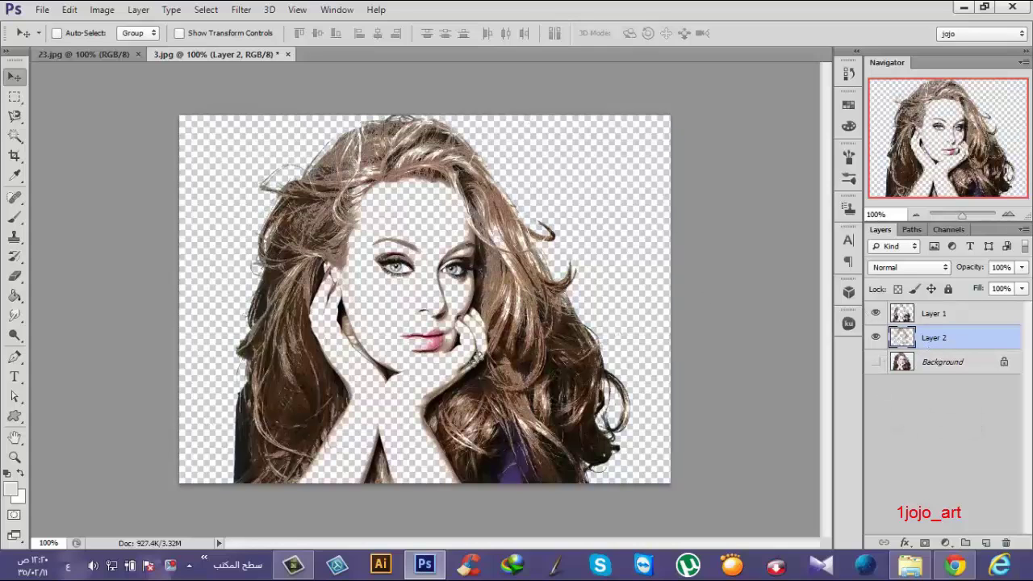
pyautogui.click(70, 10)
pyautogui.click(153, 211)
pyautogui.press('i')
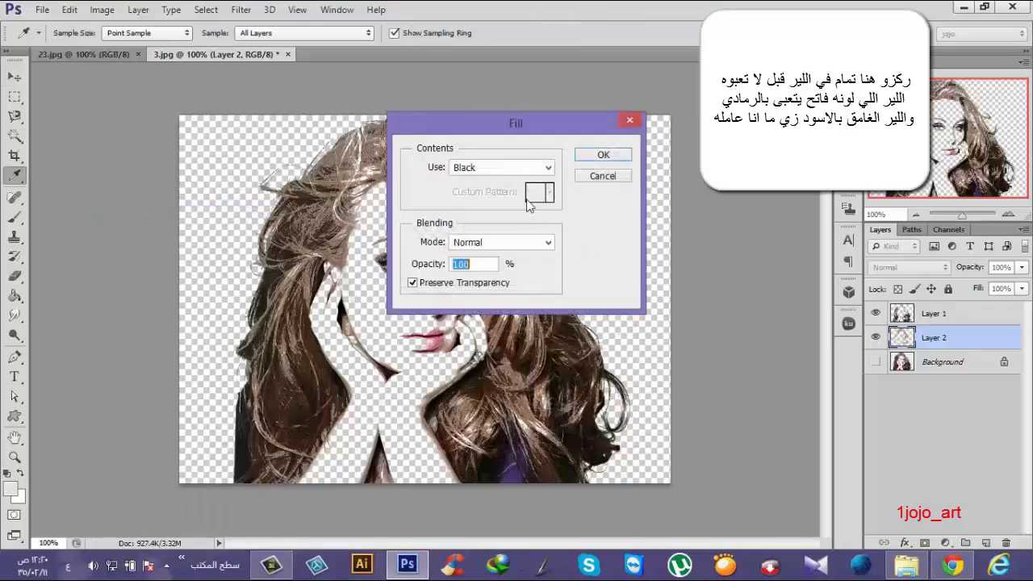
pyautogui.click(548, 167)
pyautogui.click(510, 290)
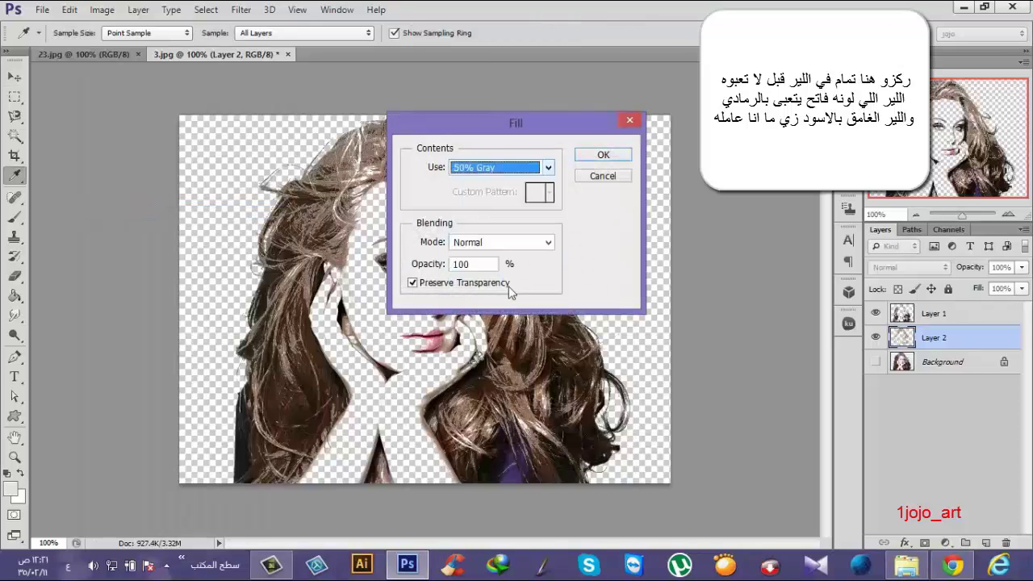
pyautogui.click(601, 155)
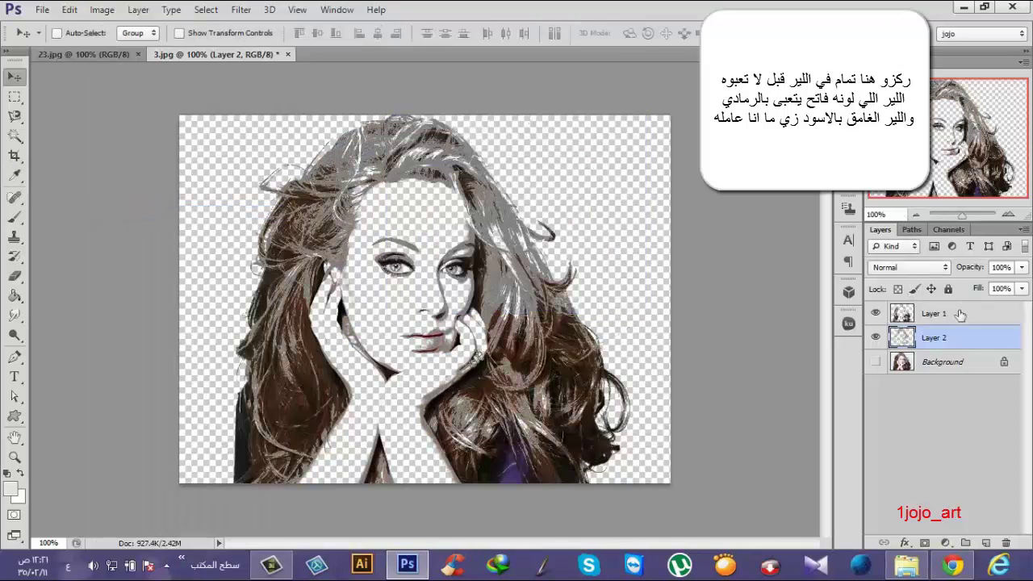
# Step: Fill the shadows Layer 1 with Black and merge it down into Layer 2
pyautogui.click(961, 314)
pyautogui.click(69, 10)
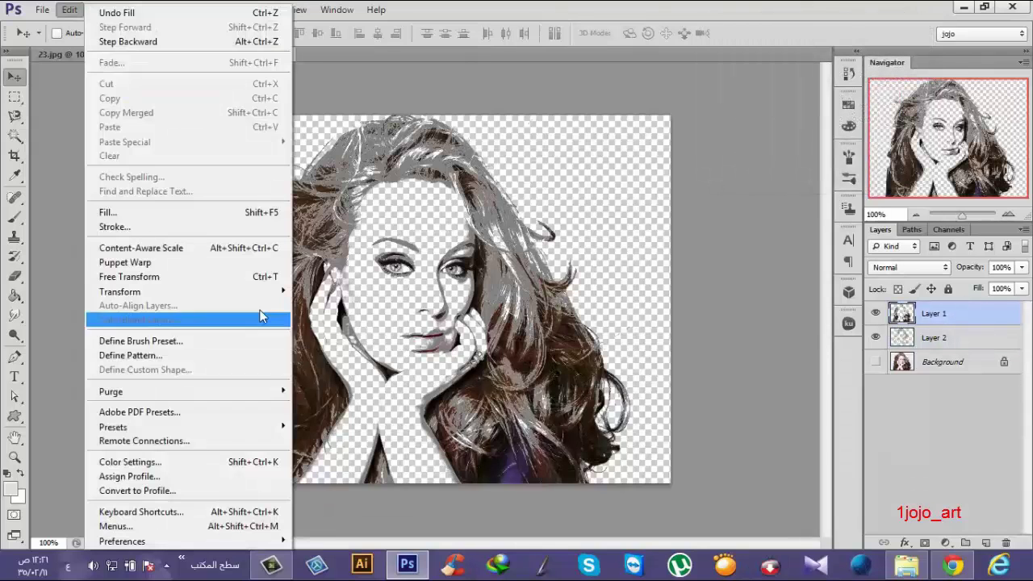
pyautogui.click(234, 212)
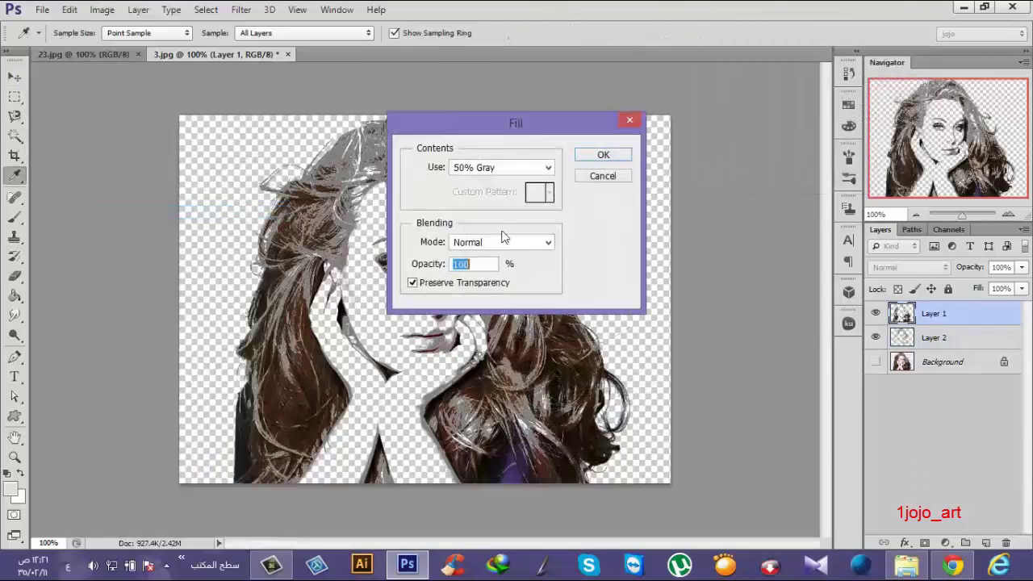
pyautogui.click(547, 168)
pyautogui.click(469, 279)
pyautogui.click(602, 155)
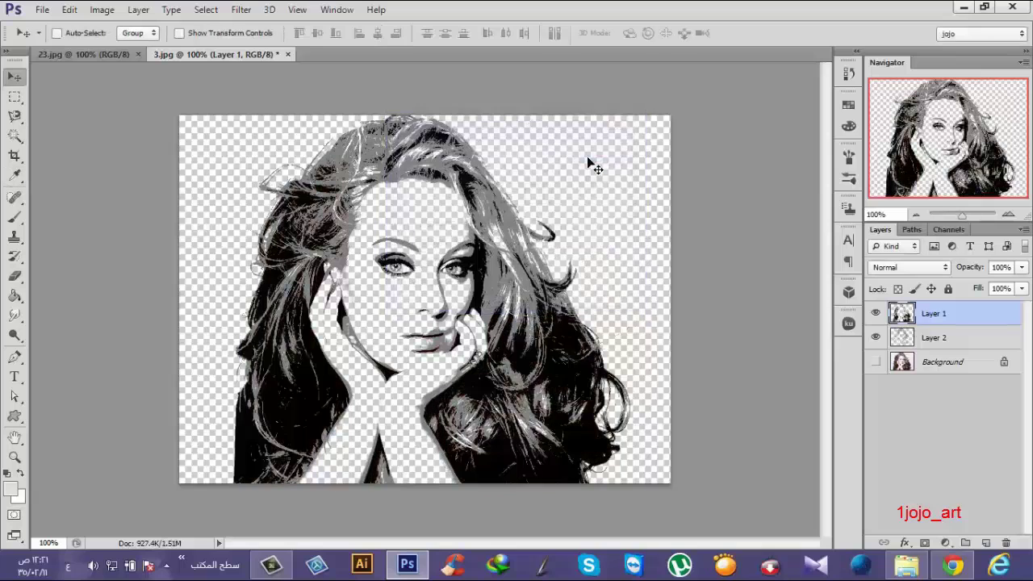
pyautogui.rightClick(979, 317)
pyautogui.click(721, 389)
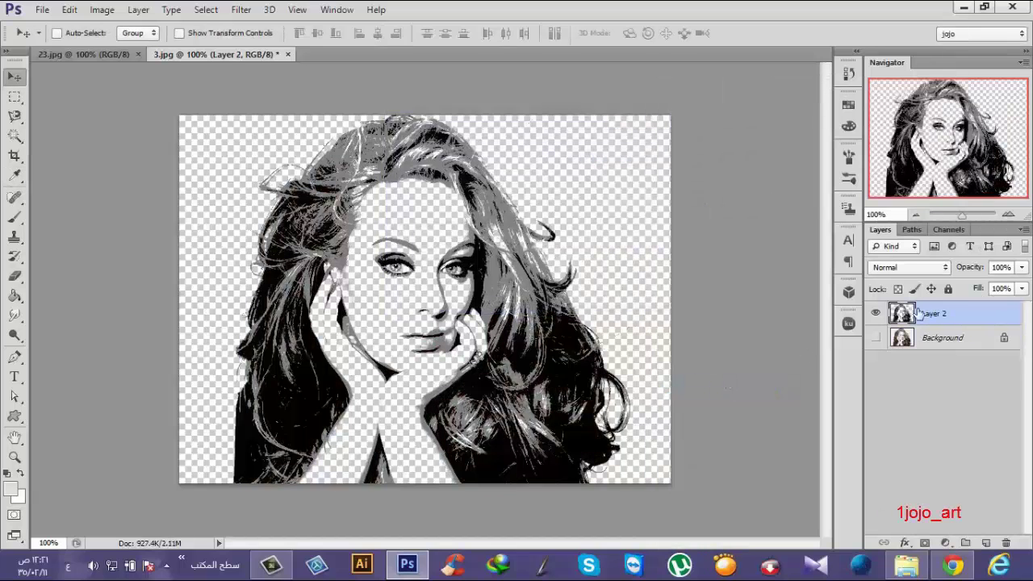
# Step: Add Layers 3 and 4, paint-bucket Layer 3 light pink and hide it, leaving Layer 4 active
pyautogui.click(985, 542)
pyautogui.click(985, 543)
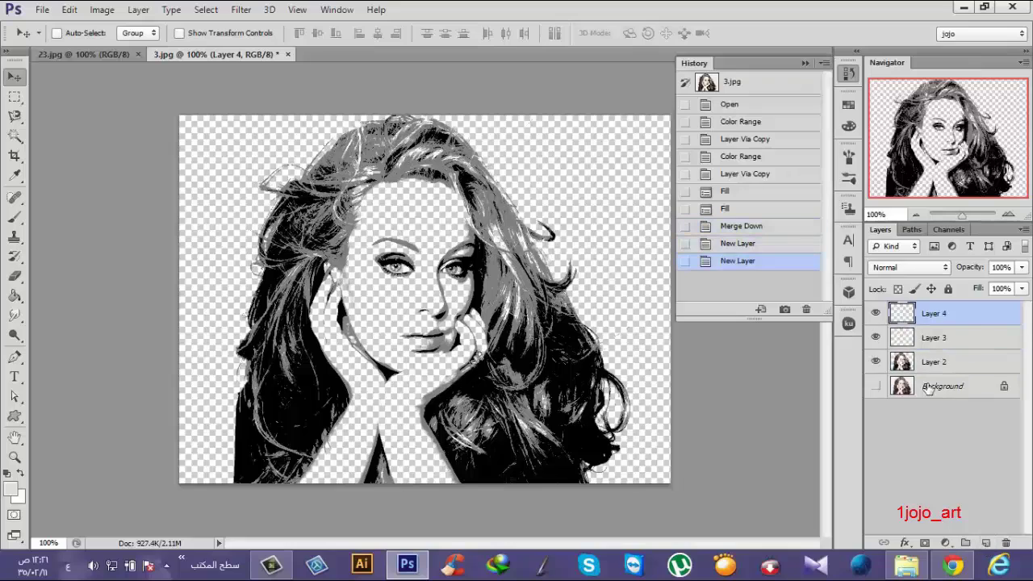
pyautogui.click(973, 343)
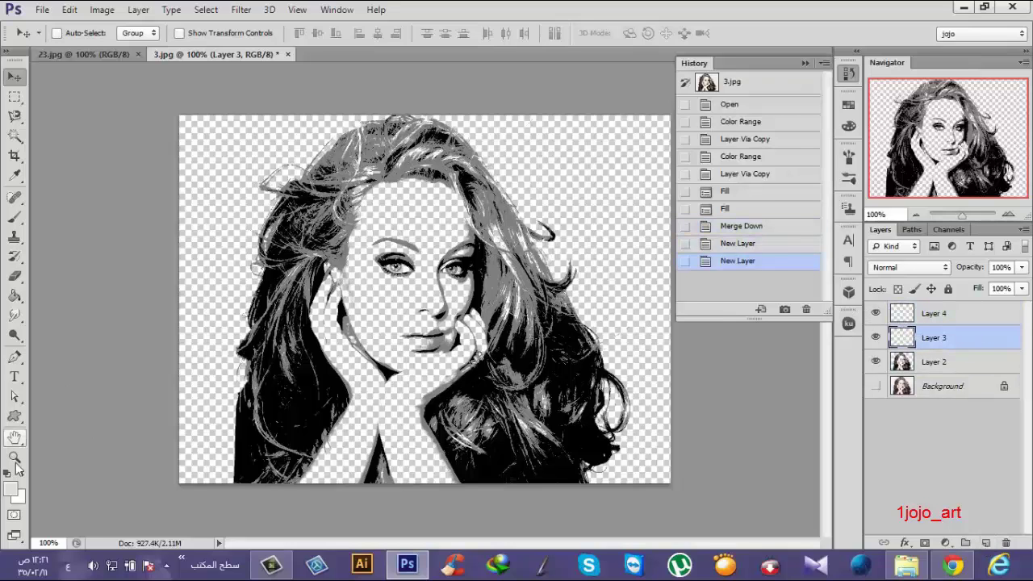
pyautogui.click(15, 297)
pyautogui.click(195, 150)
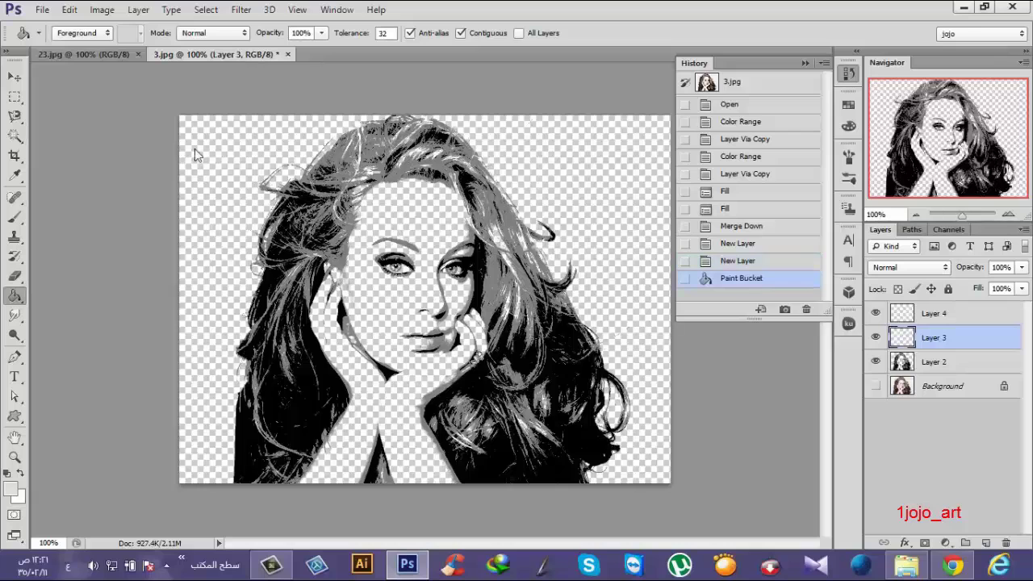
pyautogui.click(875, 338)
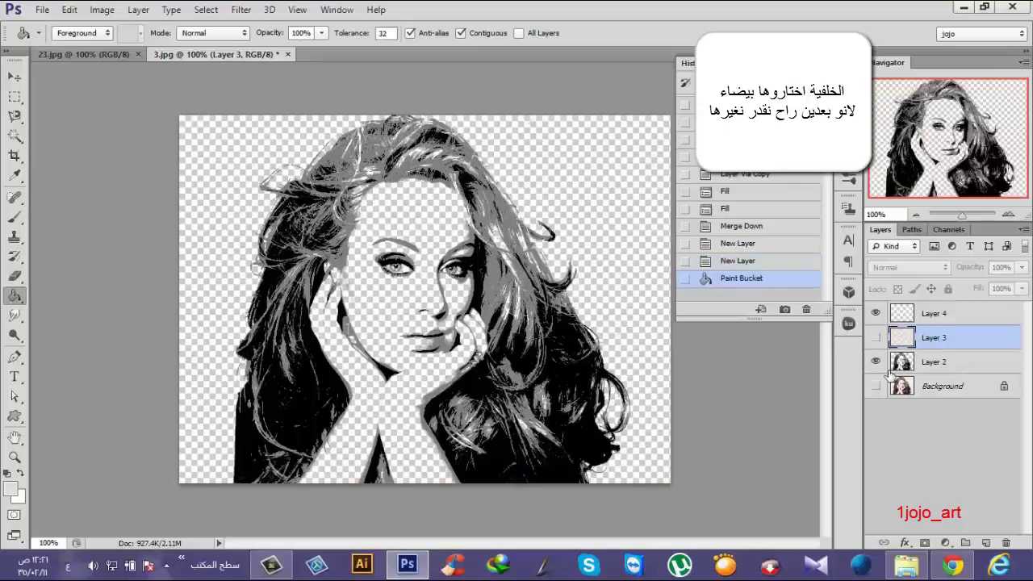
pyautogui.click(925, 360)
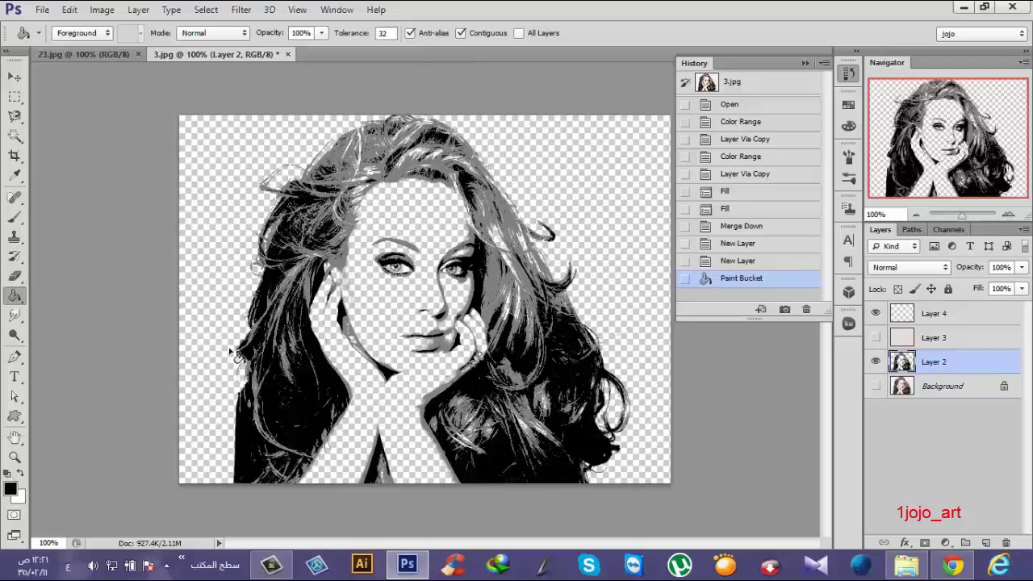
pyautogui.click(930, 318)
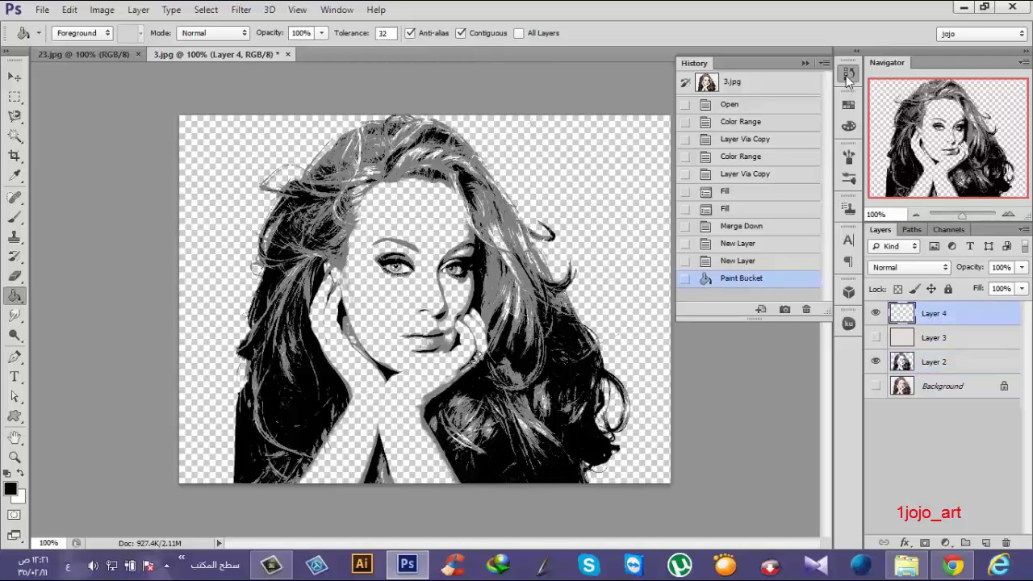
pyautogui.click(847, 76)
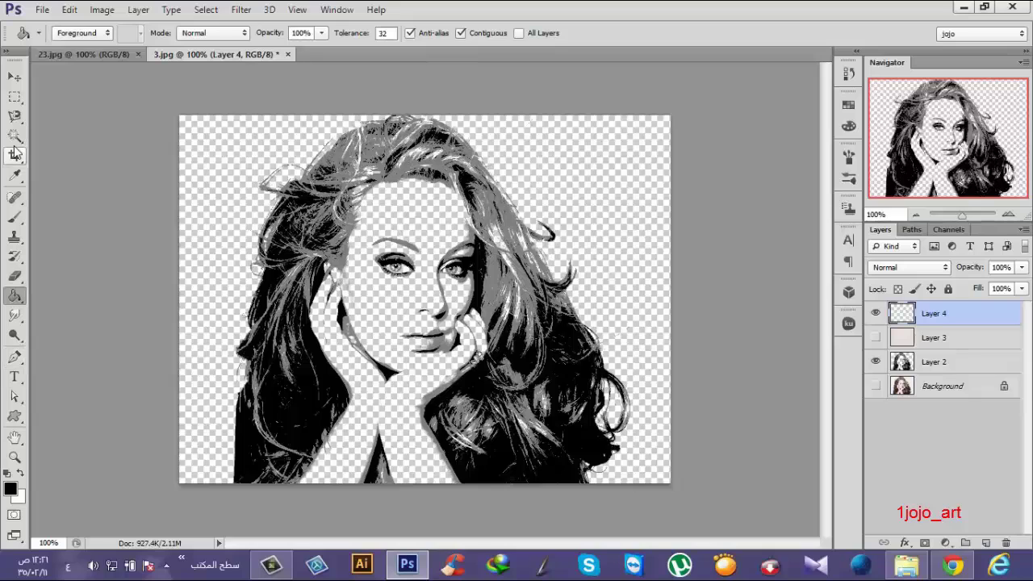
pyautogui.click(15, 217)
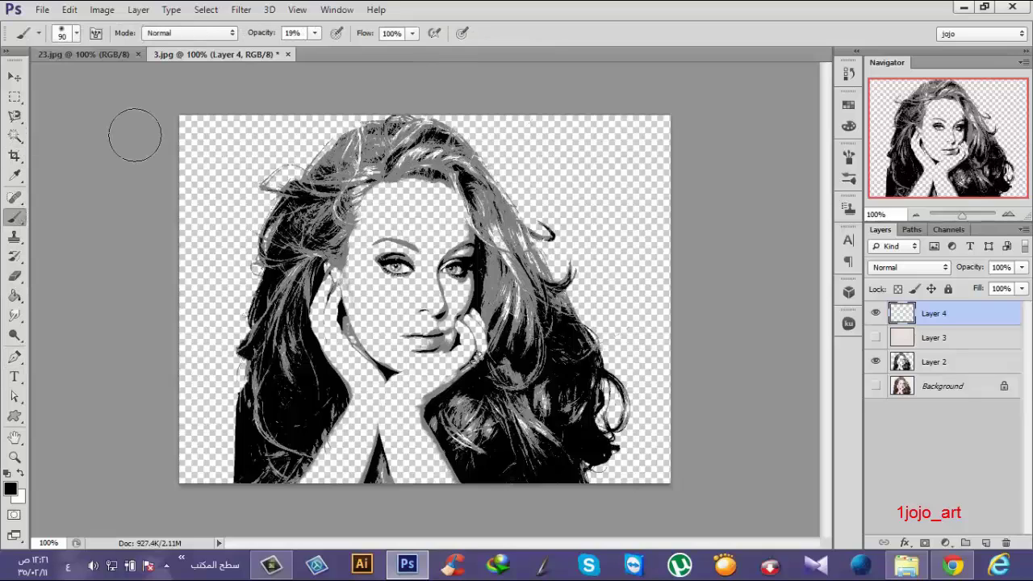
# Step: Create a 532 × 487 px white document and drag a canvas-wide paragraph text box
pyautogui.click(42, 9)
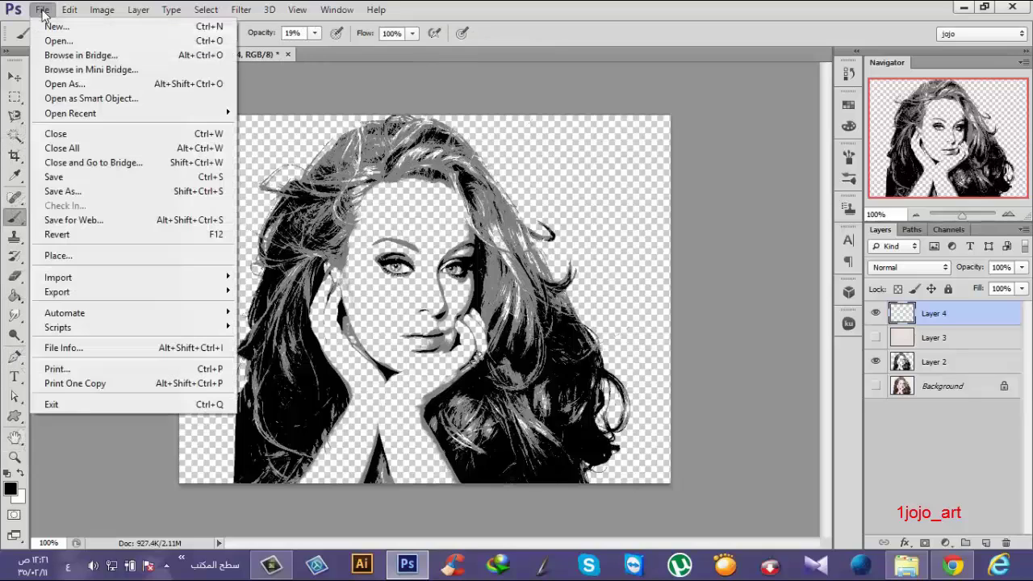
pyautogui.click(49, 25)
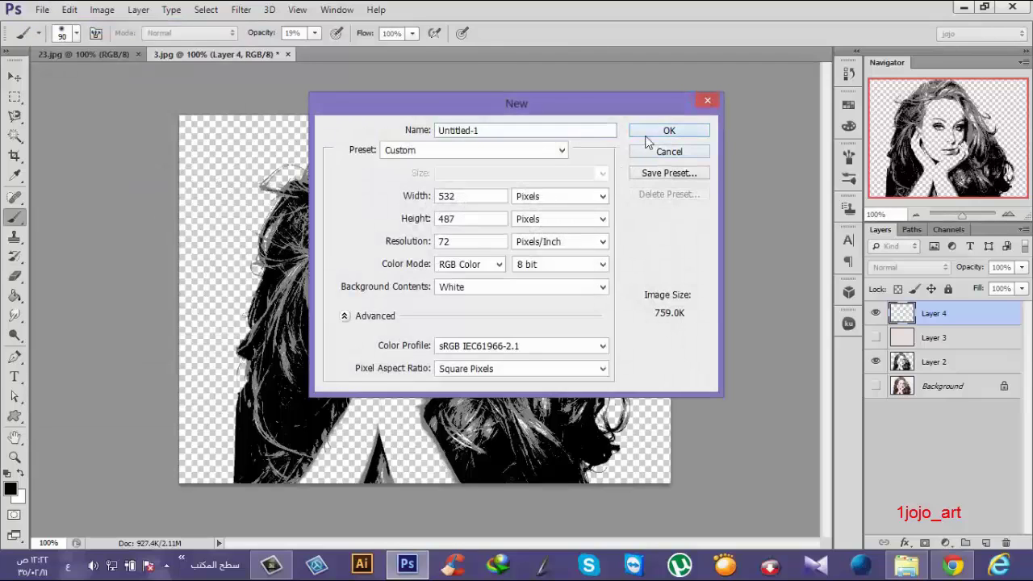
pyautogui.click(647, 133)
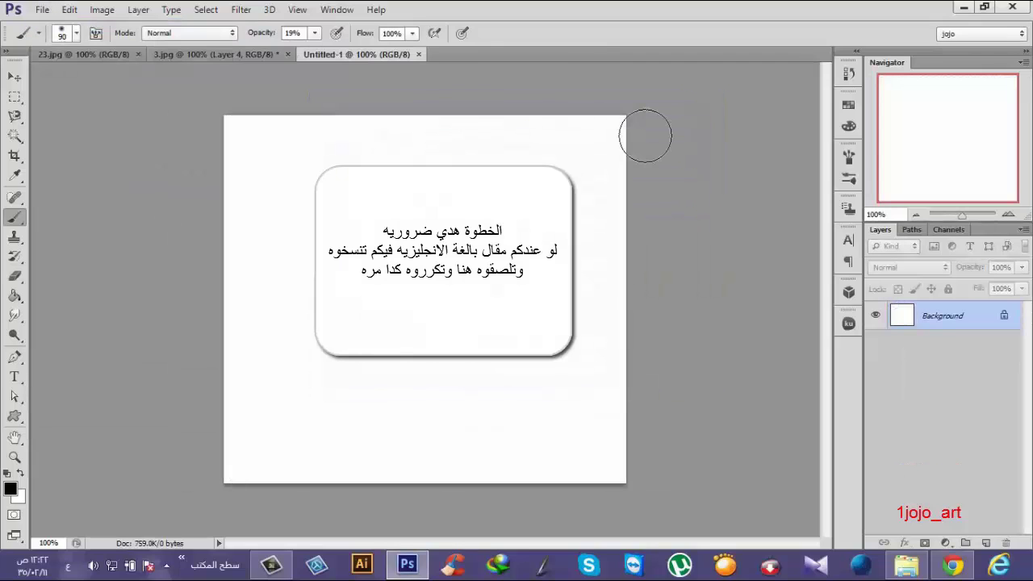
pyautogui.click(16, 378)
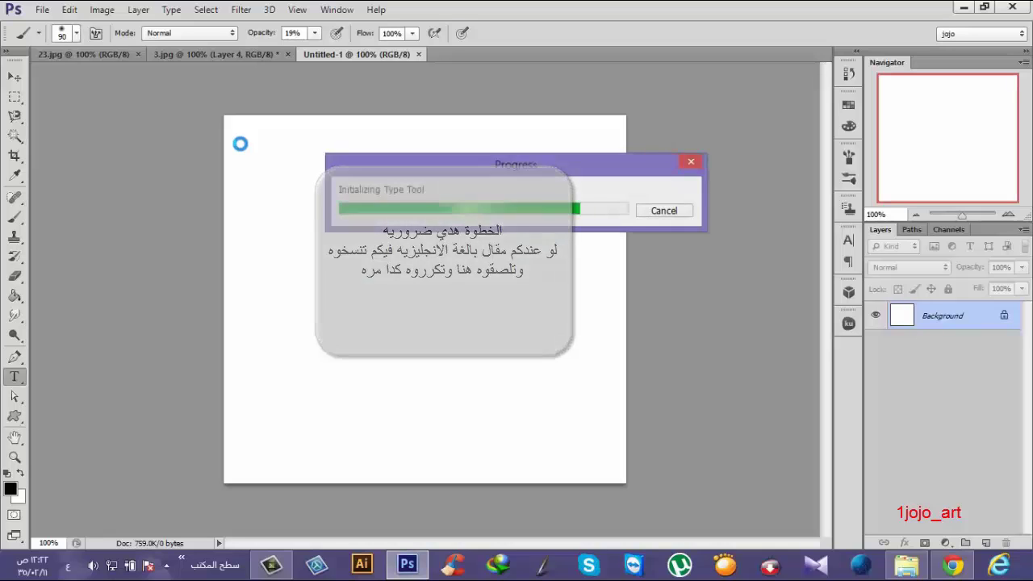
pyautogui.moveTo(239, 130); pyautogui.dragTo(617, 475)
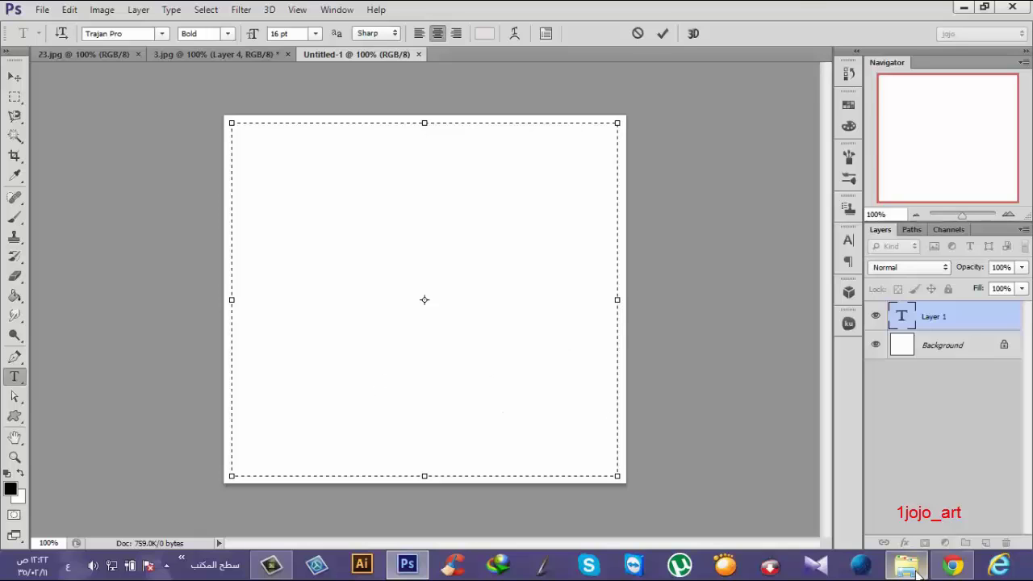
# Step: Copy the "I want to be in your arms" stanza from the forum.el-wlid.com love-poem page
pyautogui.click(952, 565)
pyautogui.click(773, 195)
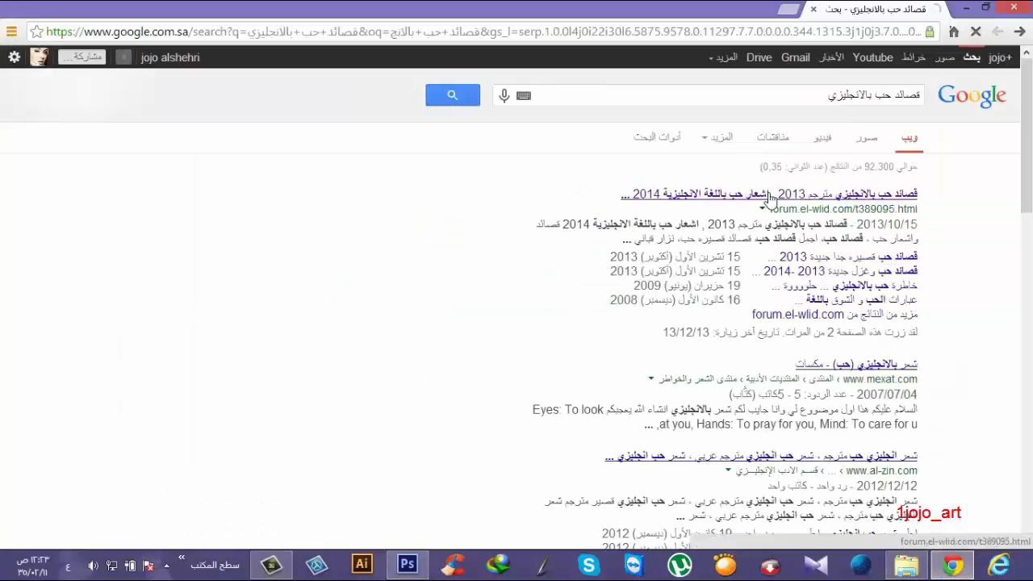
pyautogui.scroll(-5, 808, 379)
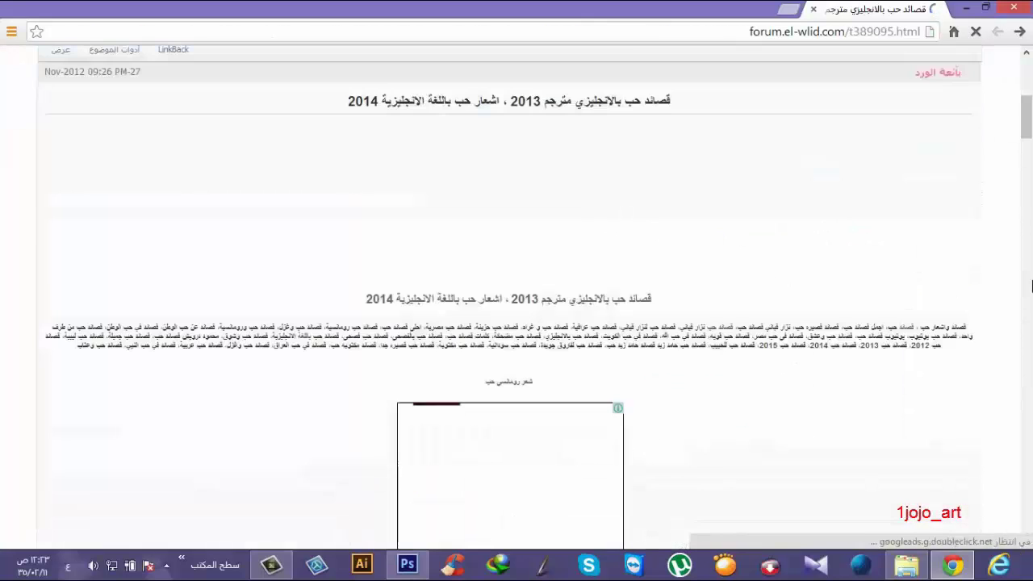
pyautogui.scroll(-10, 726, 444)
pyautogui.scroll(-5, 668, 480)
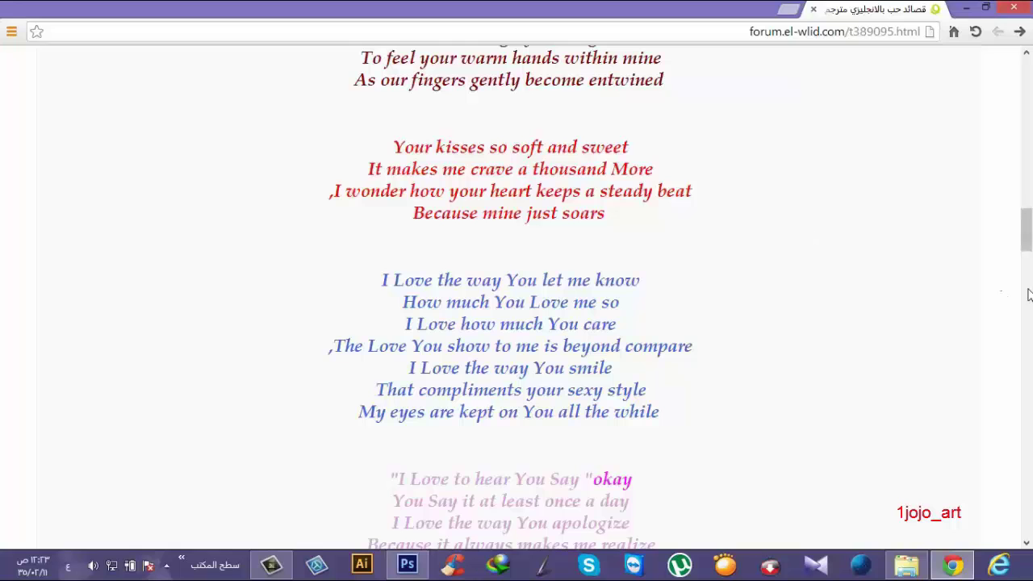
pyautogui.moveTo(1026, 236)
pyautogui.mouseDown()
pyautogui.moveTo(1025, 218)
pyautogui.moveTo(1025, 283)
pyautogui.moveTo(1026, 197)
pyautogui.mouseUp()
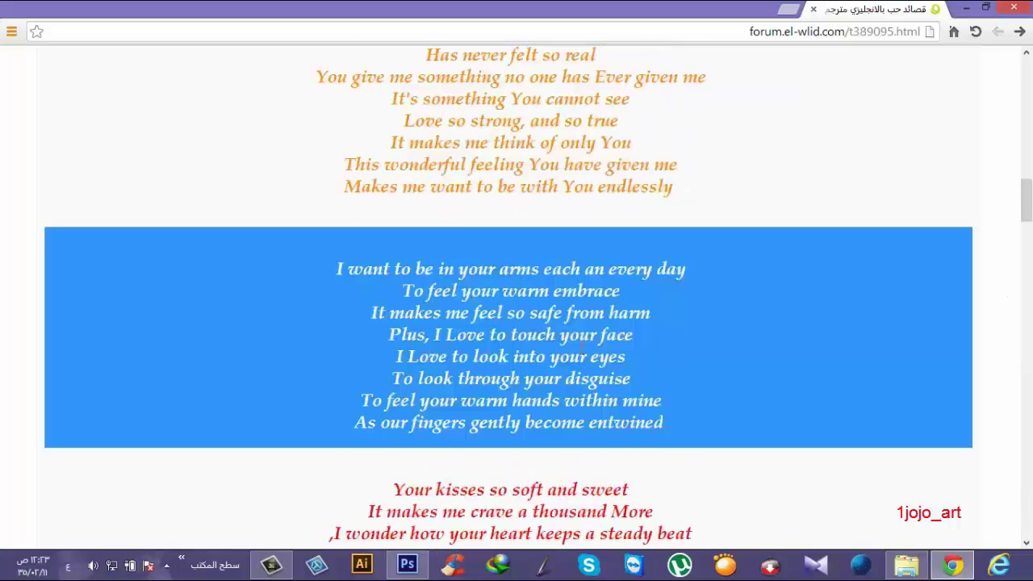
pyautogui.hotkey('alt', 'Tab')
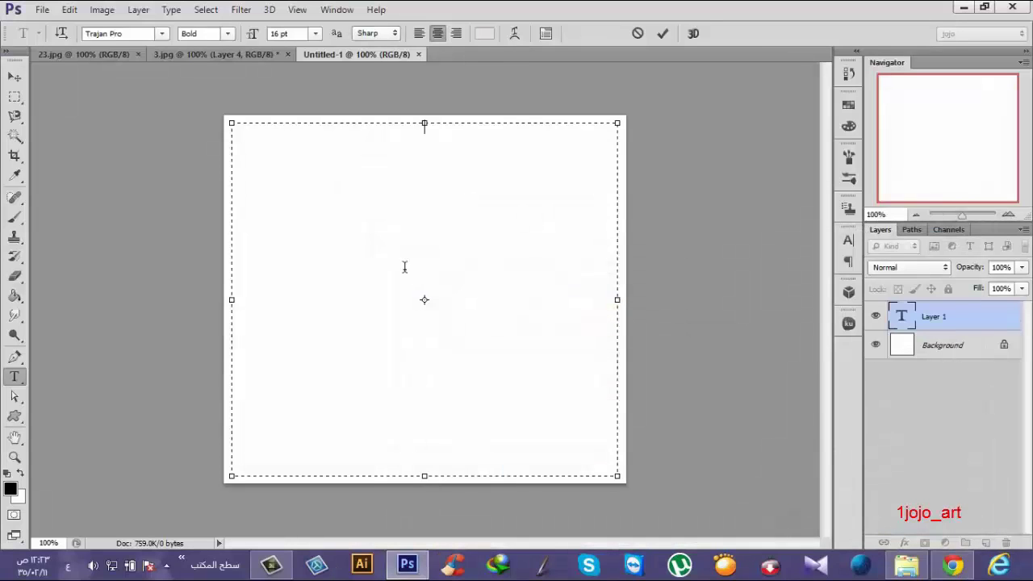
# Step: Paste the stanza repeatedly in Trajan Pro Bold 16 pt, removing blank lines, and select all
pyautogui.hotkey('ctrl', 'v')
pyautogui.click(980, 323)
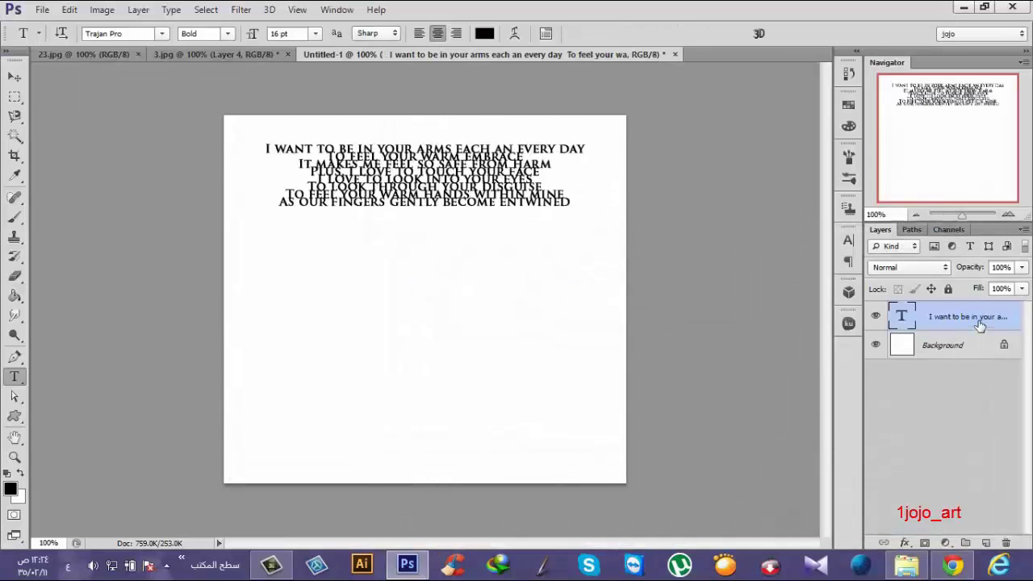
pyautogui.click(849, 240)
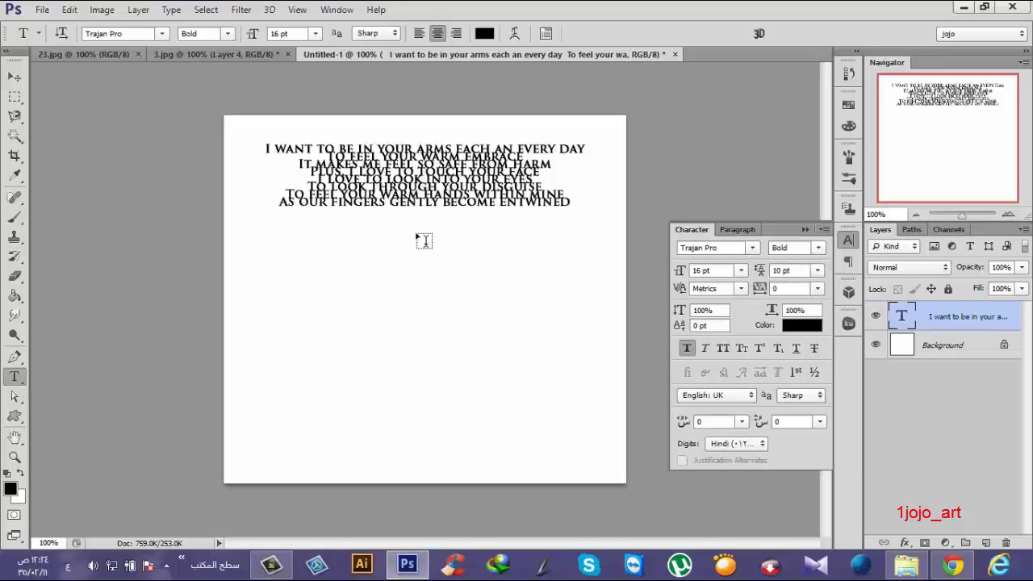
pyautogui.click(485, 186)
pyautogui.hotkey('ctrl', 'v')
pyautogui.hotkey('ctrl', 'v')
pyautogui.hotkey('ctrl', 'v')
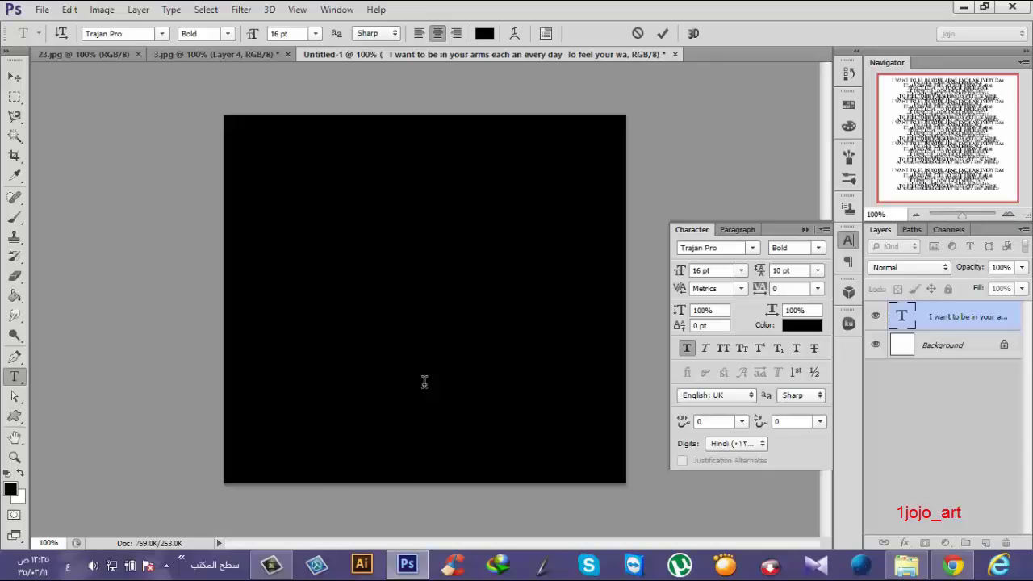
pyautogui.press('BackSpace')
pyautogui.press('BackSpace')
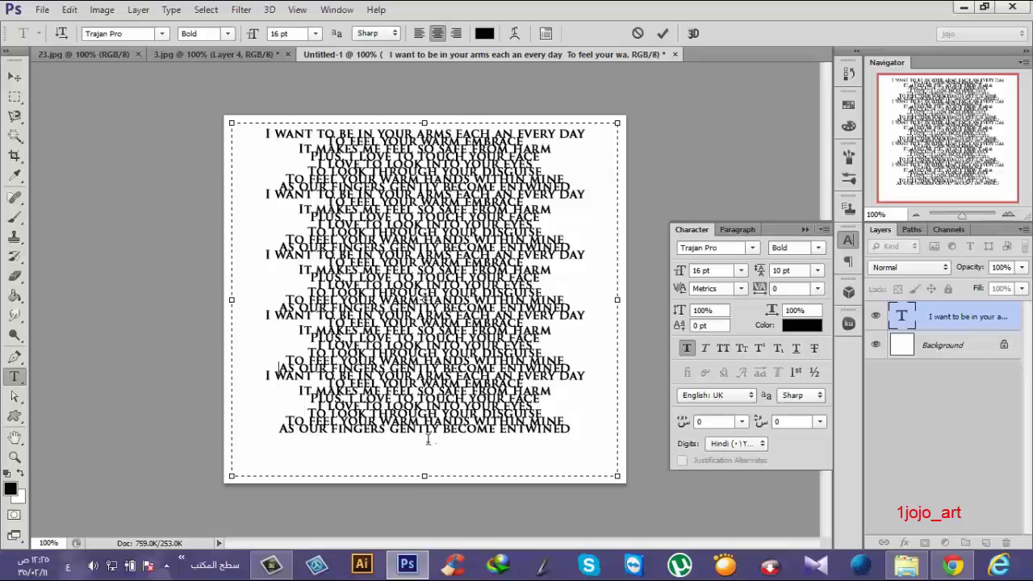
pyautogui.hotkey('ctrl', 'v')
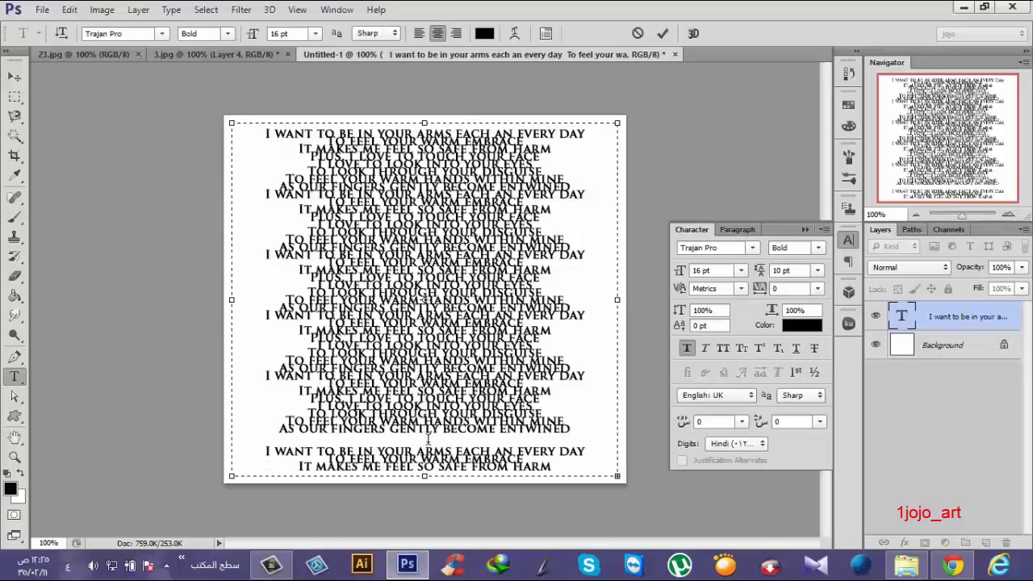
pyautogui.press('BackSpace')
pyautogui.press('BackSpace')
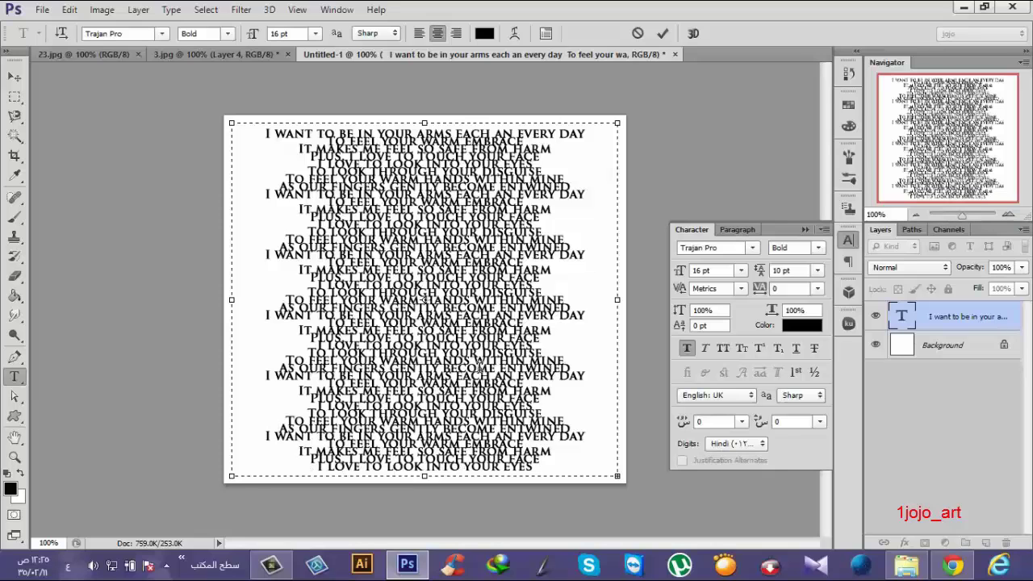
pyautogui.hotkey('ctrl', 'a')
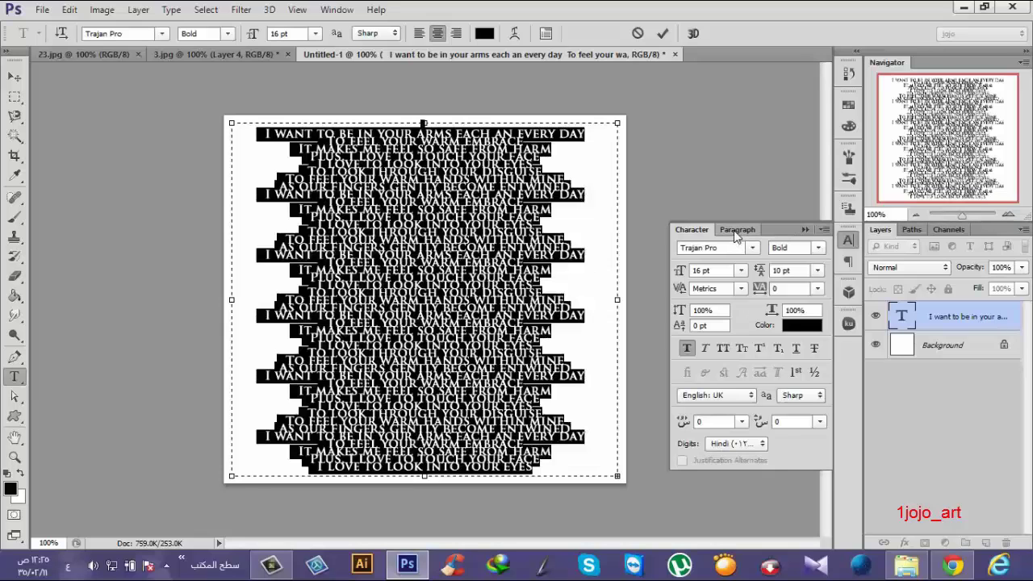
pyautogui.click(736, 230)
pyautogui.click(954, 323)
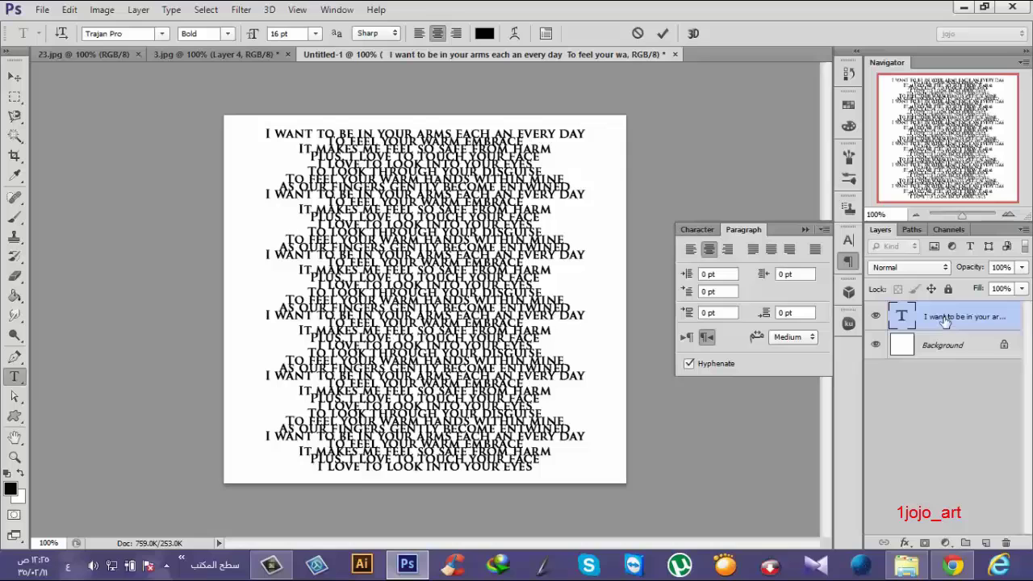
pyautogui.click(815, 250)
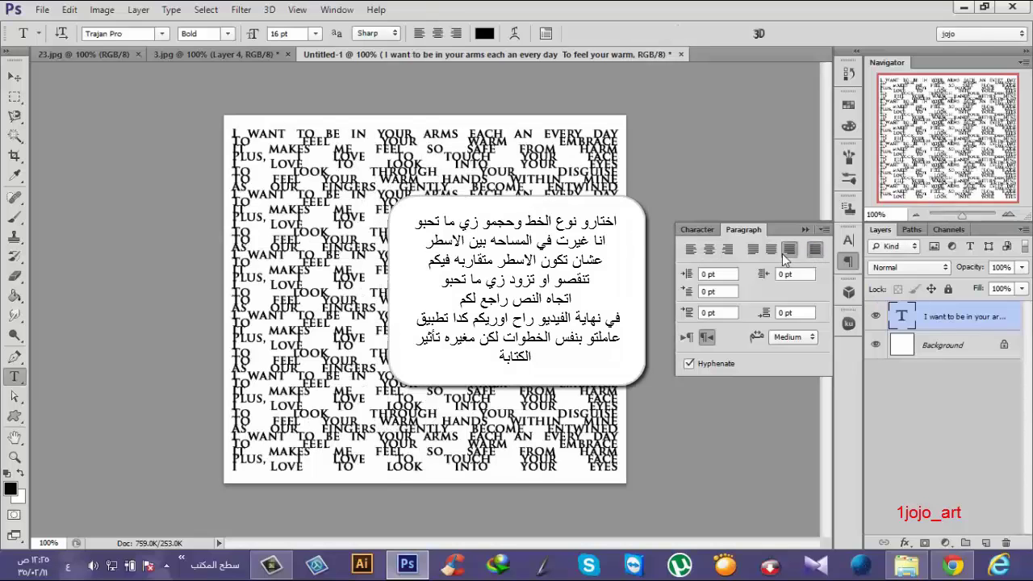
pyautogui.click(788, 251)
pyautogui.click(759, 256)
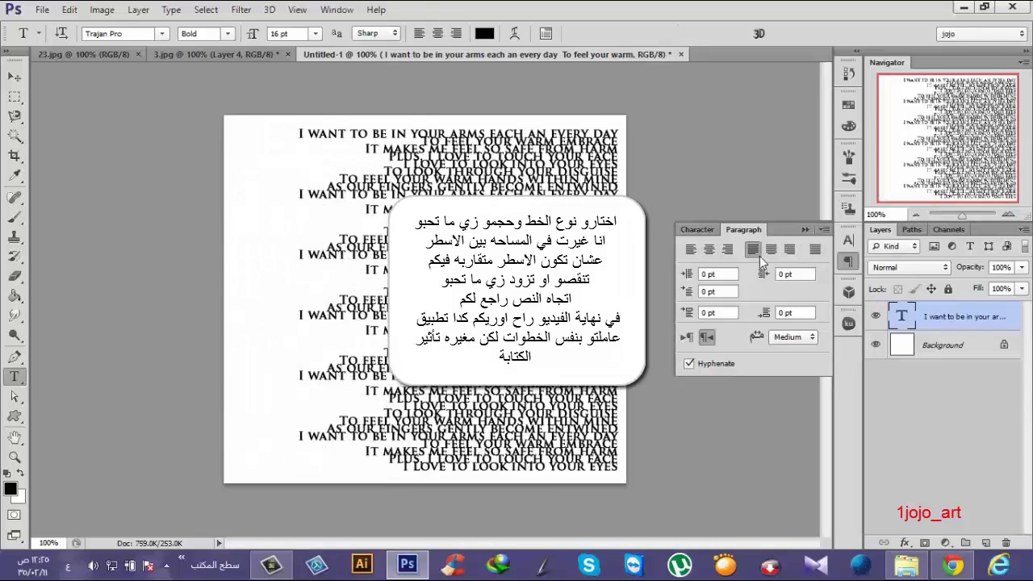
pyautogui.click(770, 256)
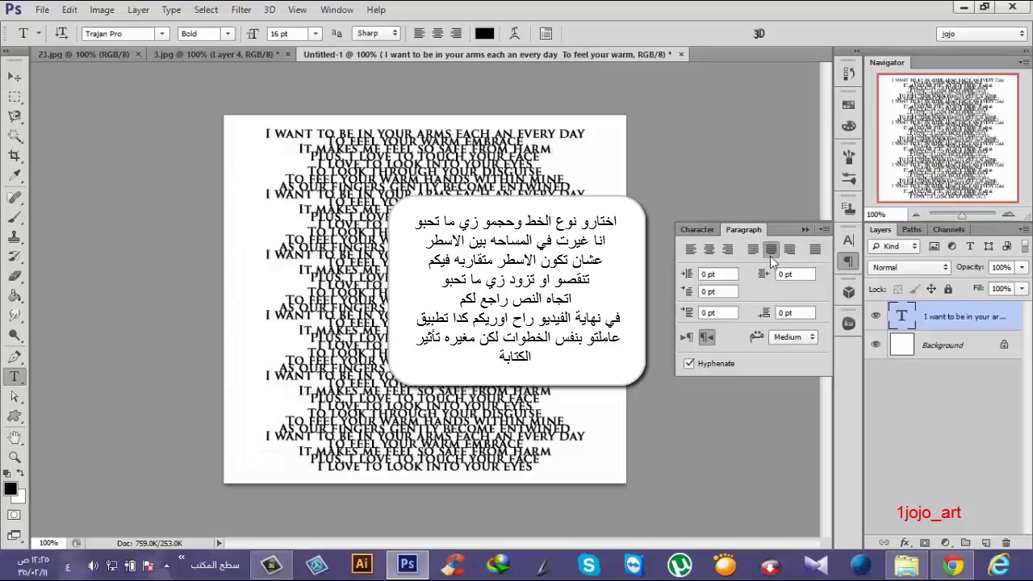
pyautogui.click(709, 250)
pyautogui.click(728, 252)
pyautogui.click(692, 252)
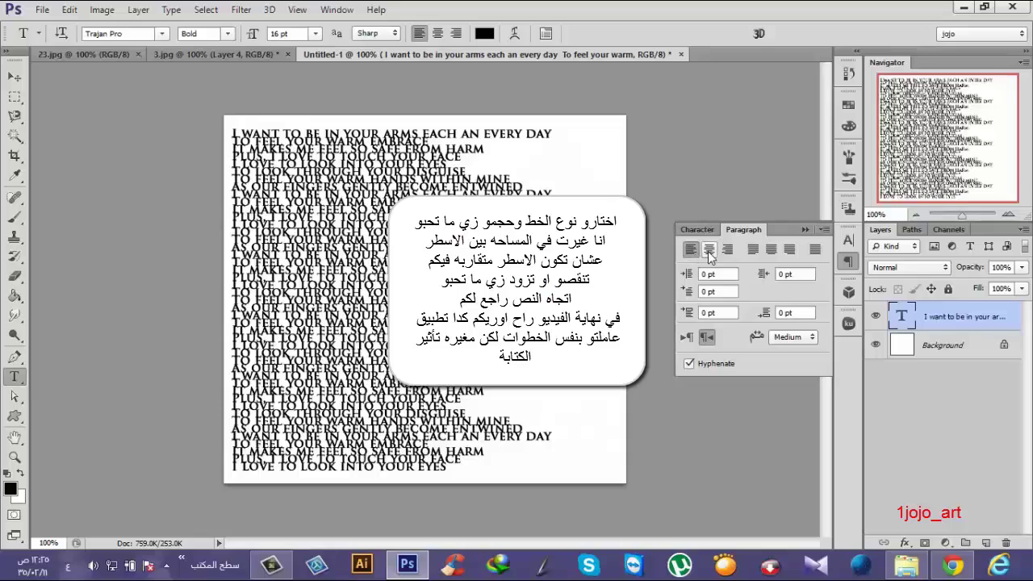
pyautogui.click(708, 251)
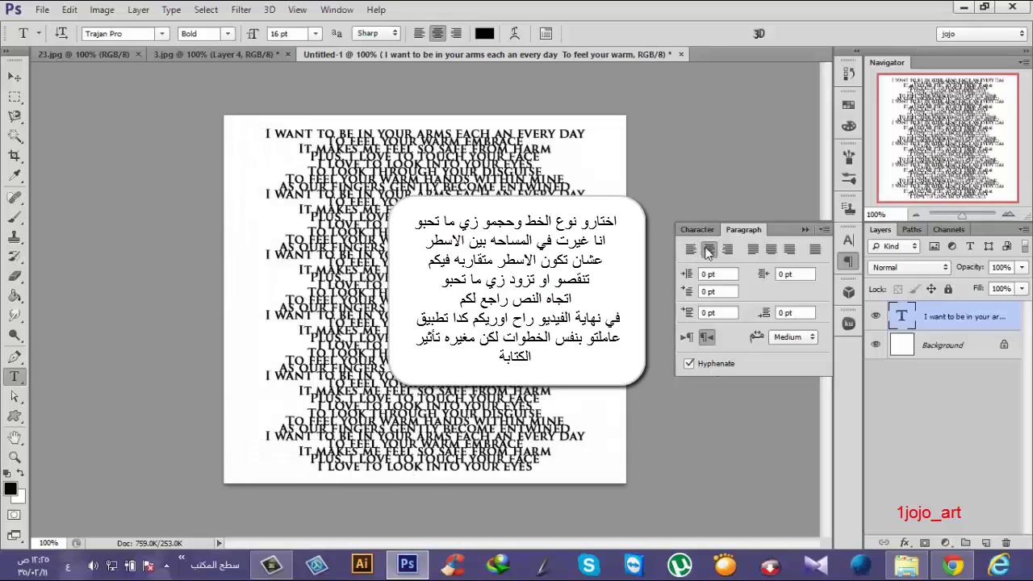
pyautogui.click(697, 234)
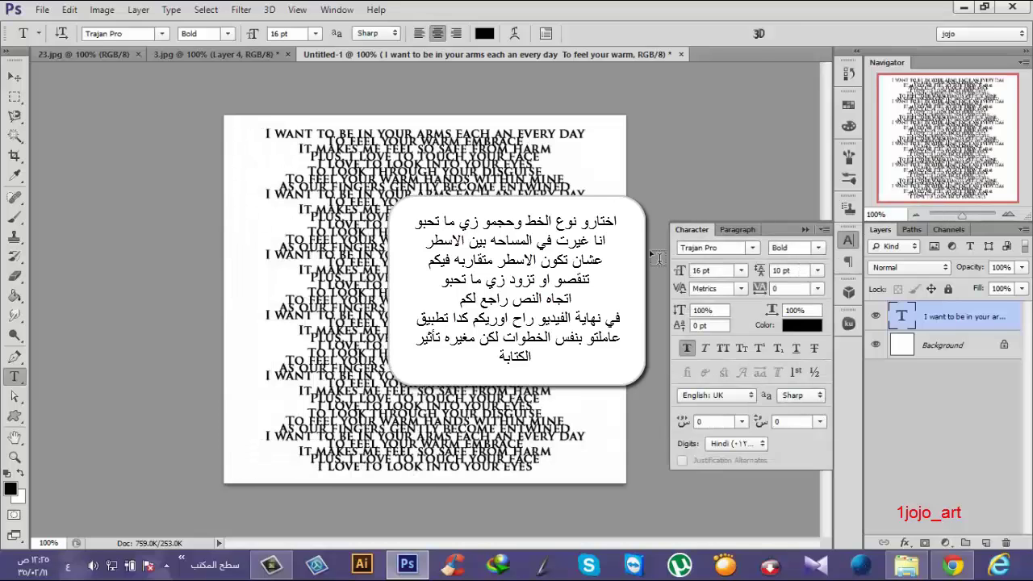
pyautogui.click(752, 247)
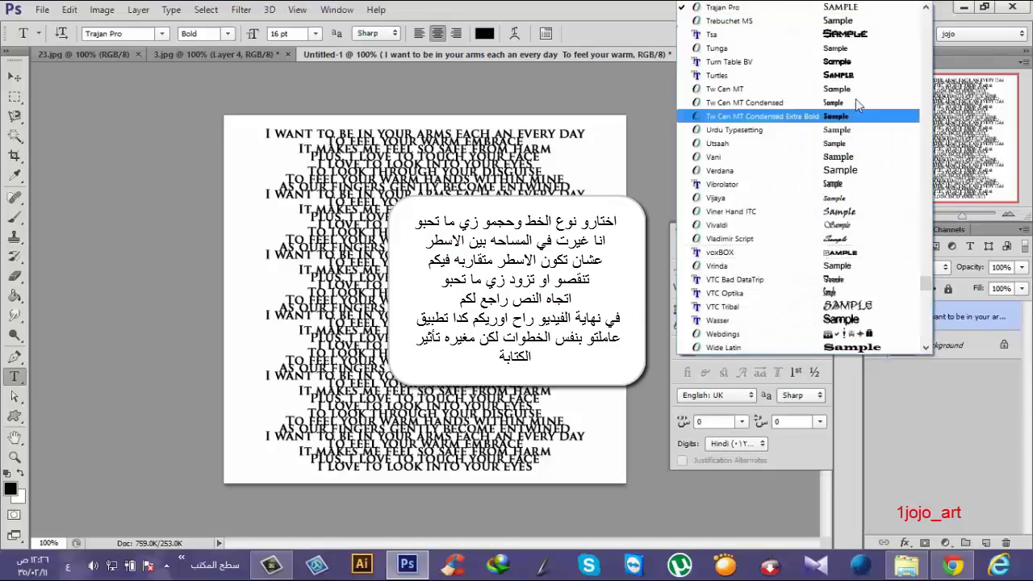
pyautogui.click(851, 14)
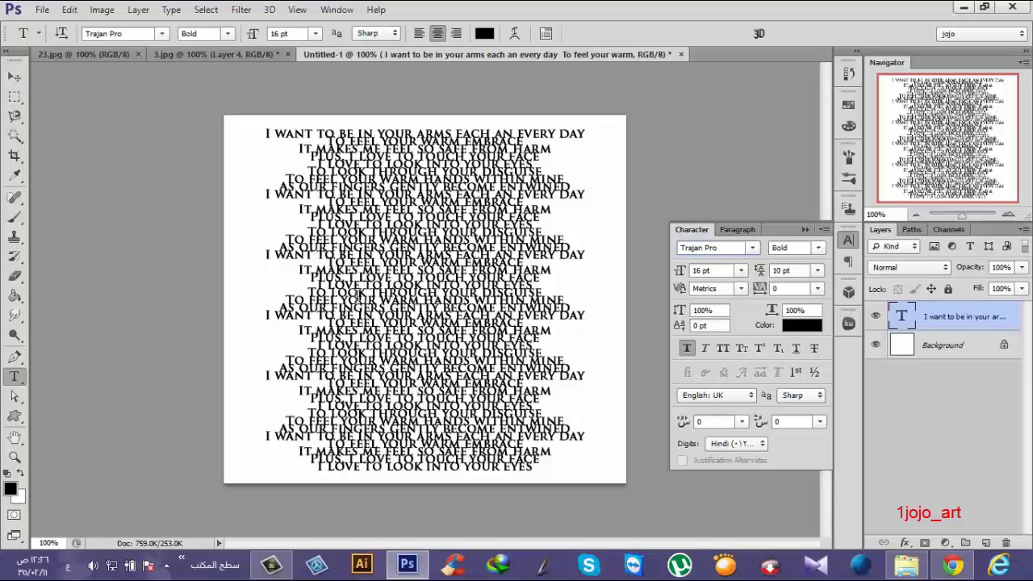
# Step: Convert the poem layer to a smart object and define it as brush preset Sampled Brush 6
pyautogui.rightClick(951, 314)
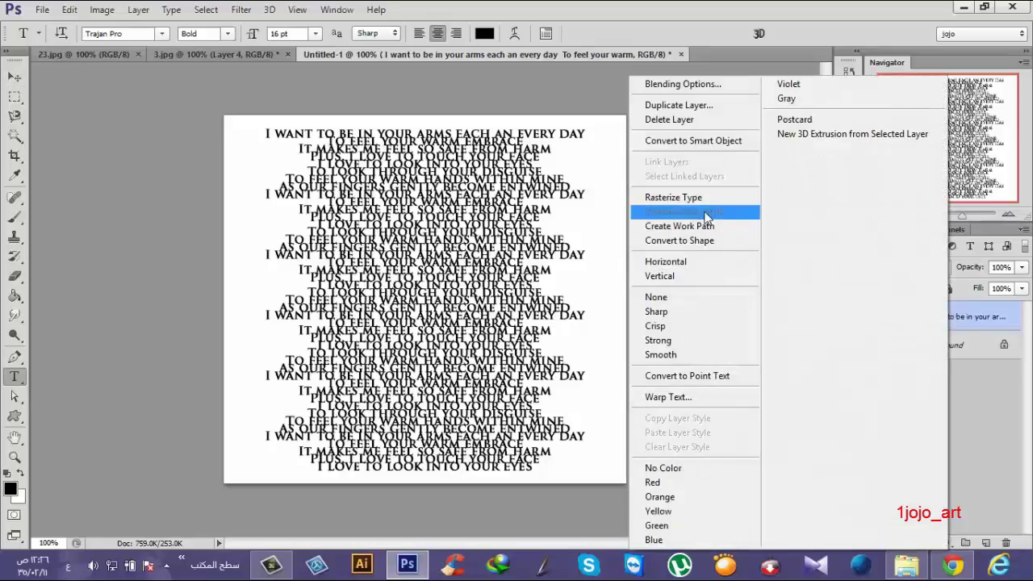
pyautogui.click(706, 139)
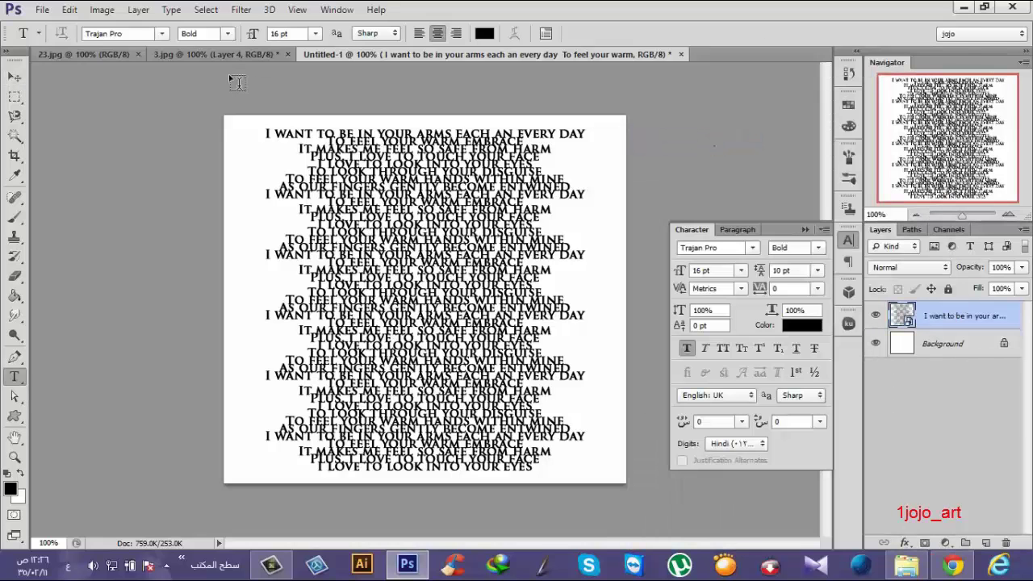
pyautogui.click(69, 9)
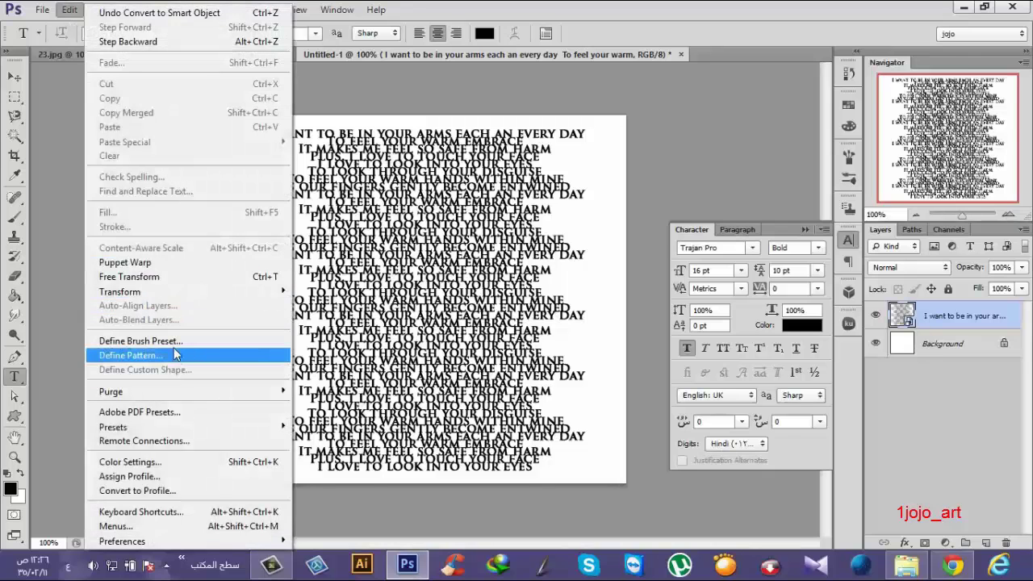
pyautogui.click(166, 342)
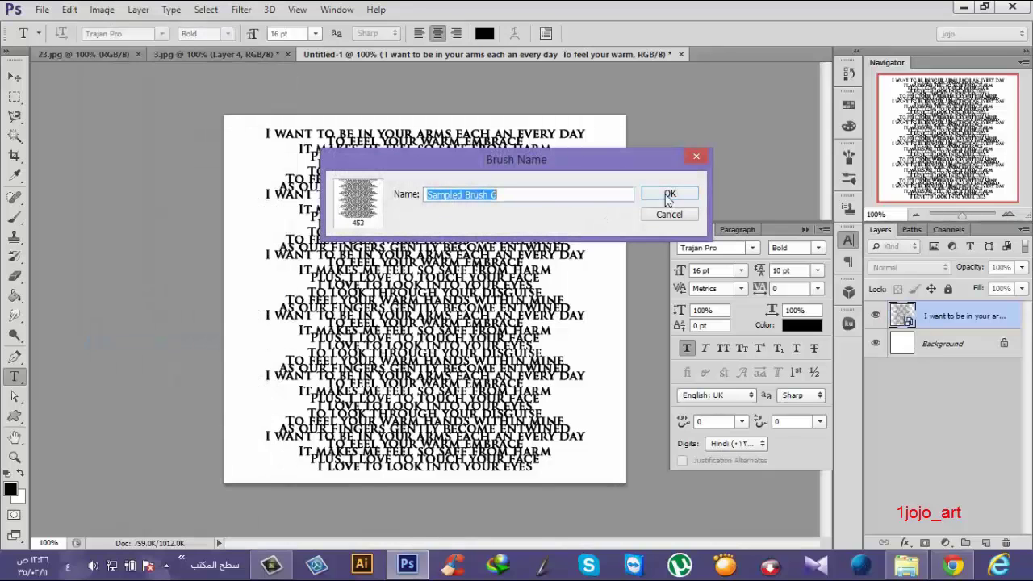
pyautogui.click(668, 196)
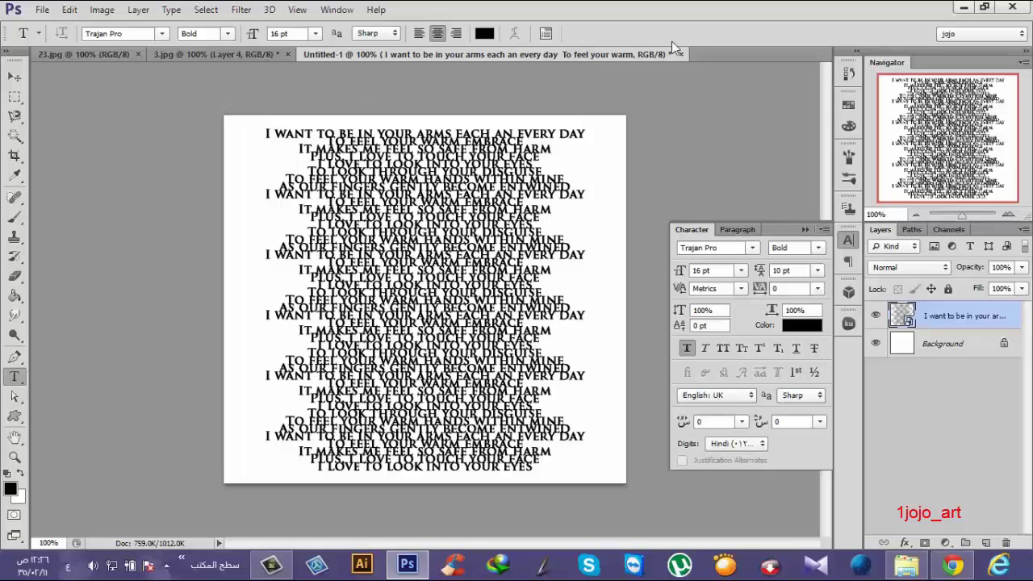
pyautogui.click(195, 51)
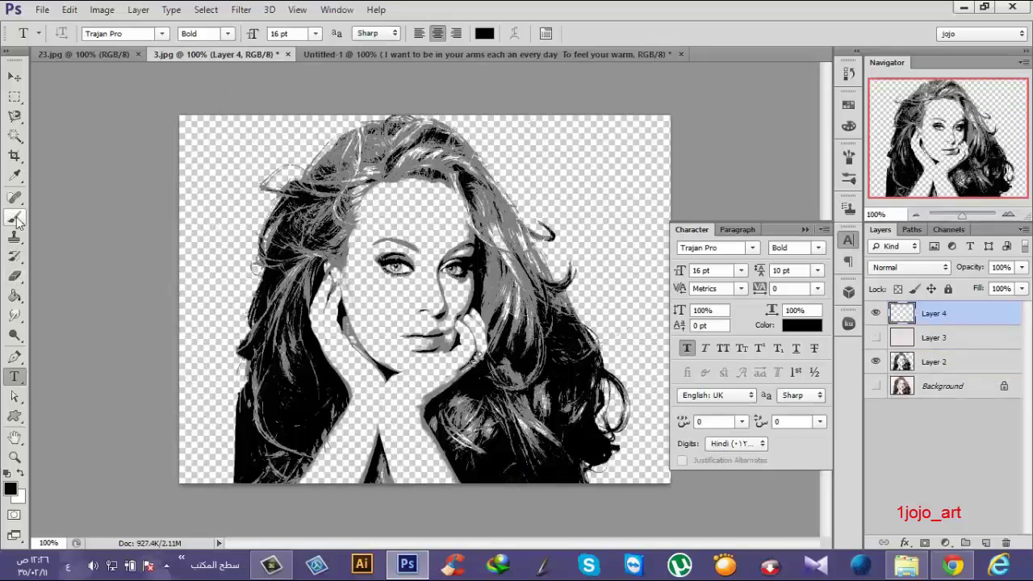
# Step: Load brush preset 453, test-paint poem text over the face, and enlarge the brush to 500 px
pyautogui.click(14, 218)
pyautogui.rightClick(289, 183)
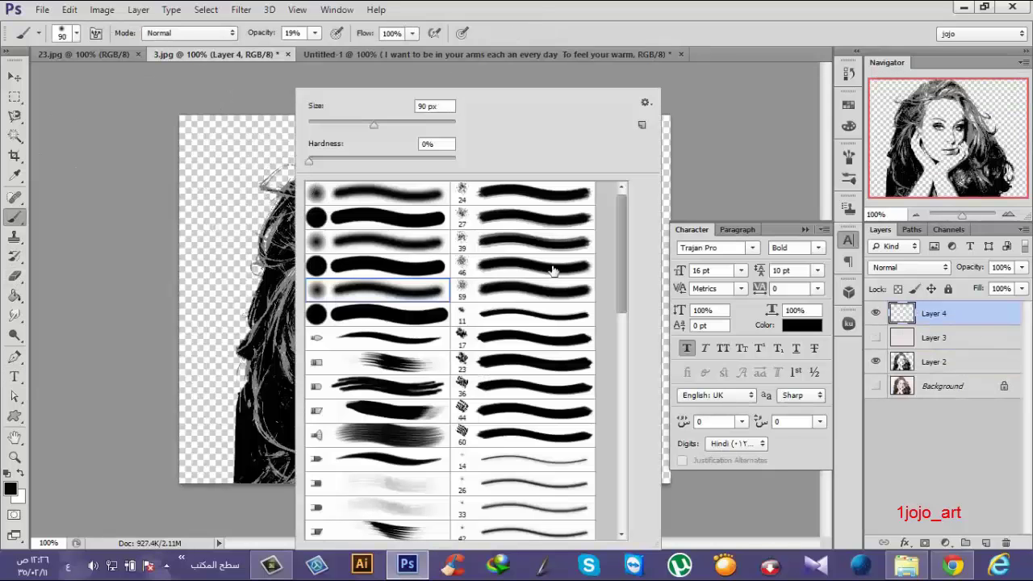
pyautogui.moveTo(620, 305); pyautogui.dragTo(627, 506)
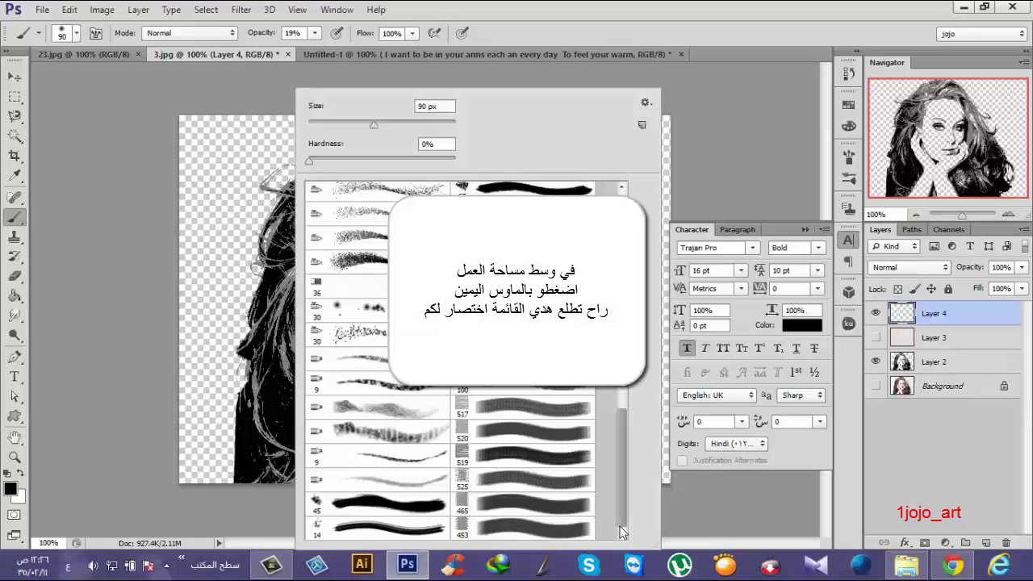
pyautogui.click(529, 526)
pyautogui.press('Return')
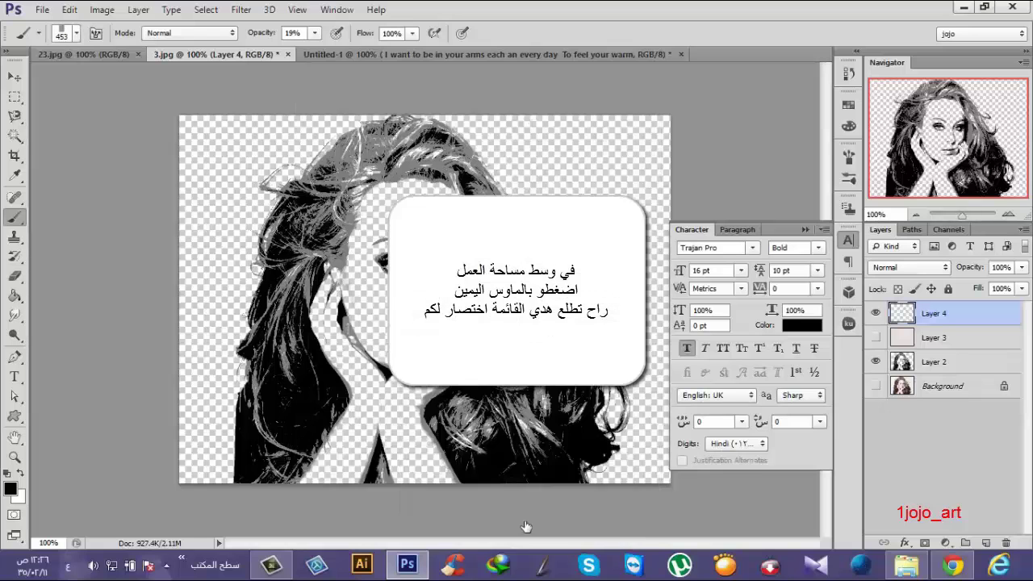
pyautogui.moveTo(428, 295); pyautogui.dragTo(440, 310)
pyautogui.click(420, 296)
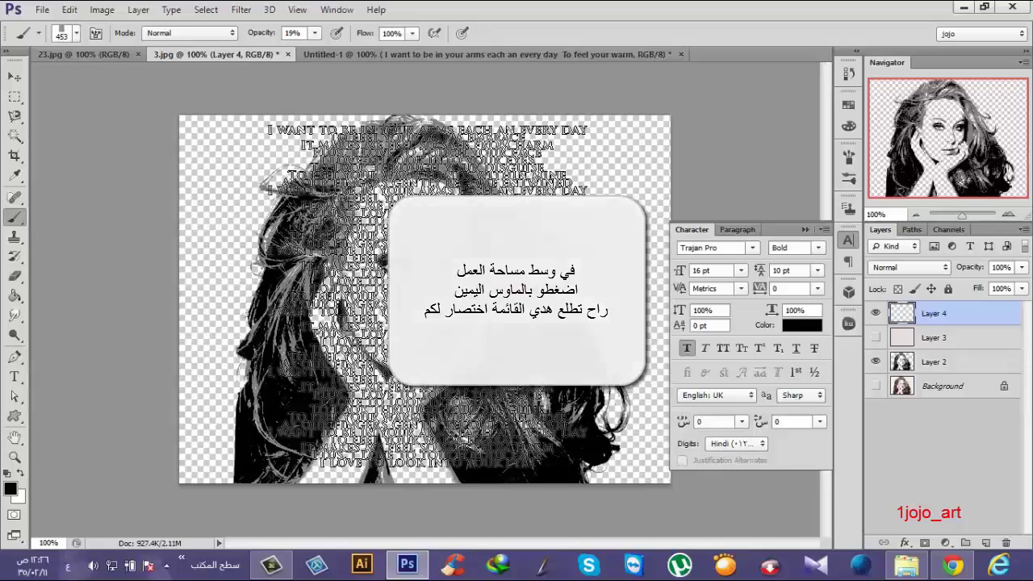
pyautogui.moveTo(420, 296); pyautogui.dragTo(405, 288)
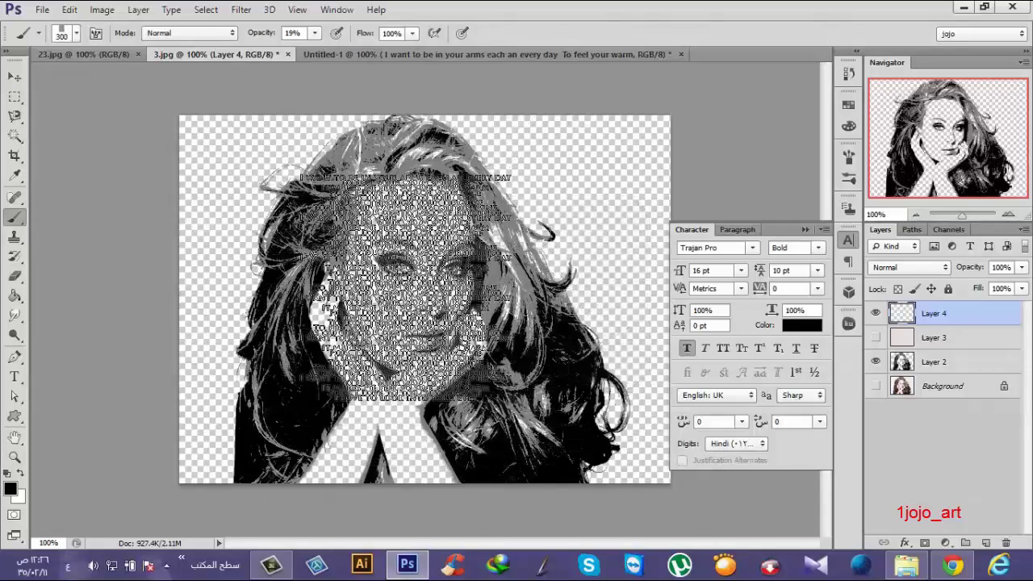
pyautogui.press(']')
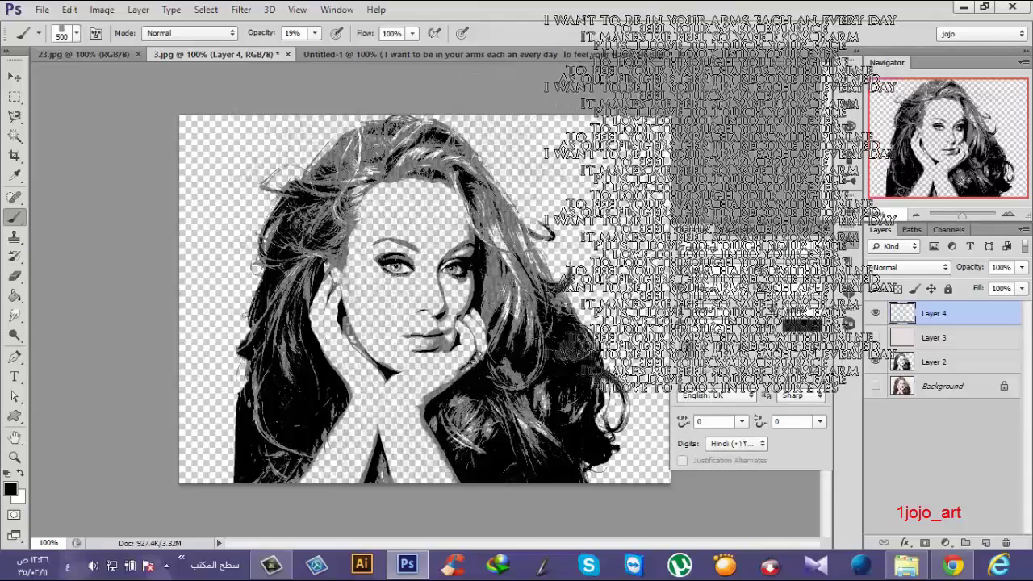
# Step: On Layer 4 at 100% opacity, stamp poem text across the portrait at 500 px, then 250 px
pyautogui.click(849, 73)
pyautogui.click(934, 338)
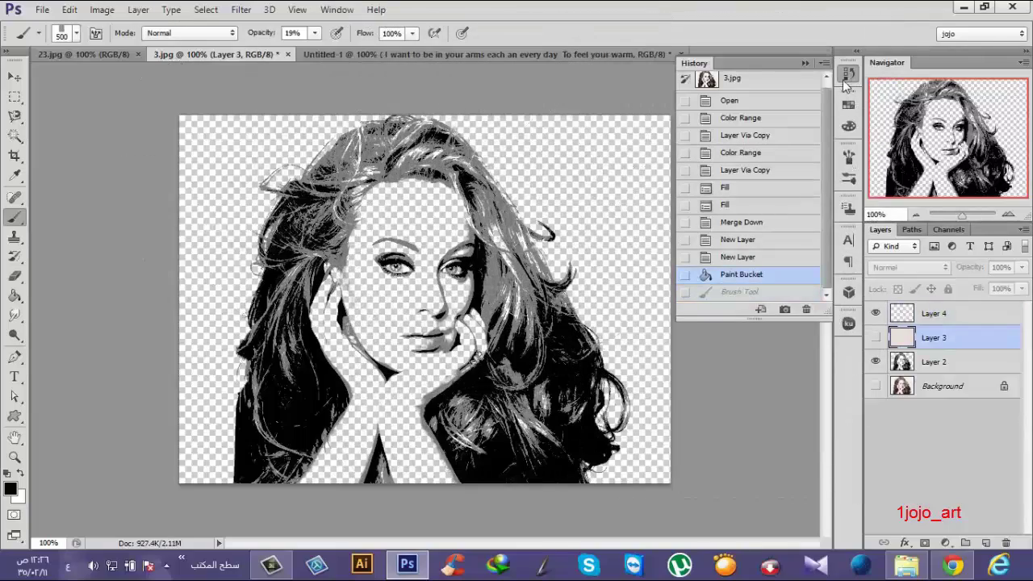
pyautogui.click(848, 75)
pyautogui.click(905, 318)
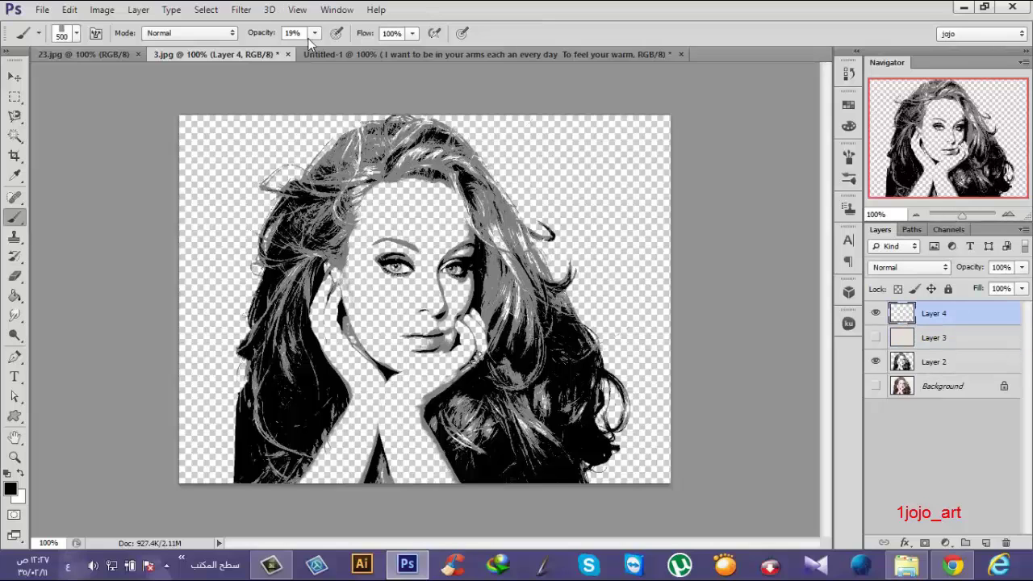
pyautogui.moveTo(308, 38); pyautogui.dragTo(388, 52)
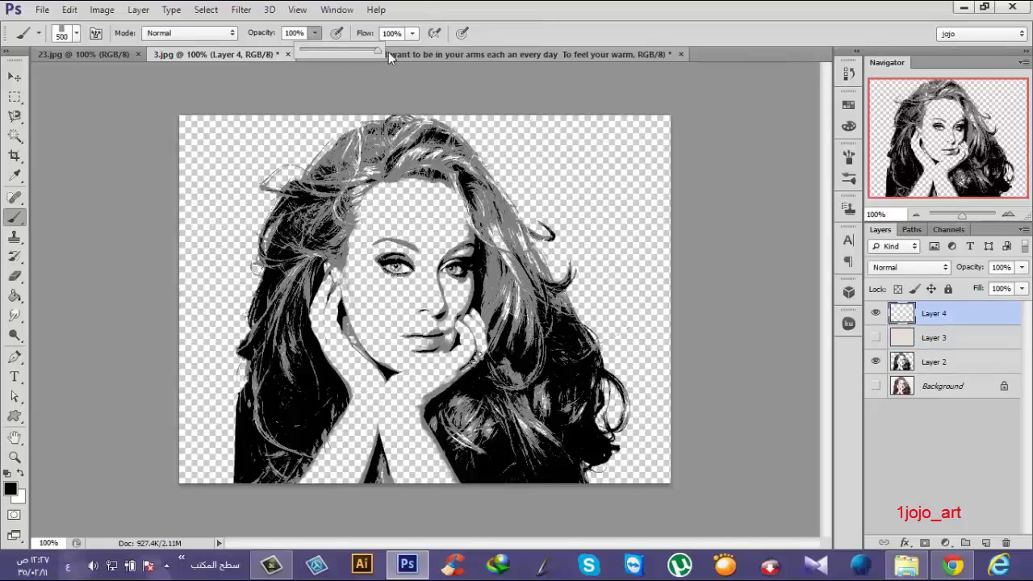
pyautogui.moveTo(407, 194); pyautogui.dragTo(407, 311)
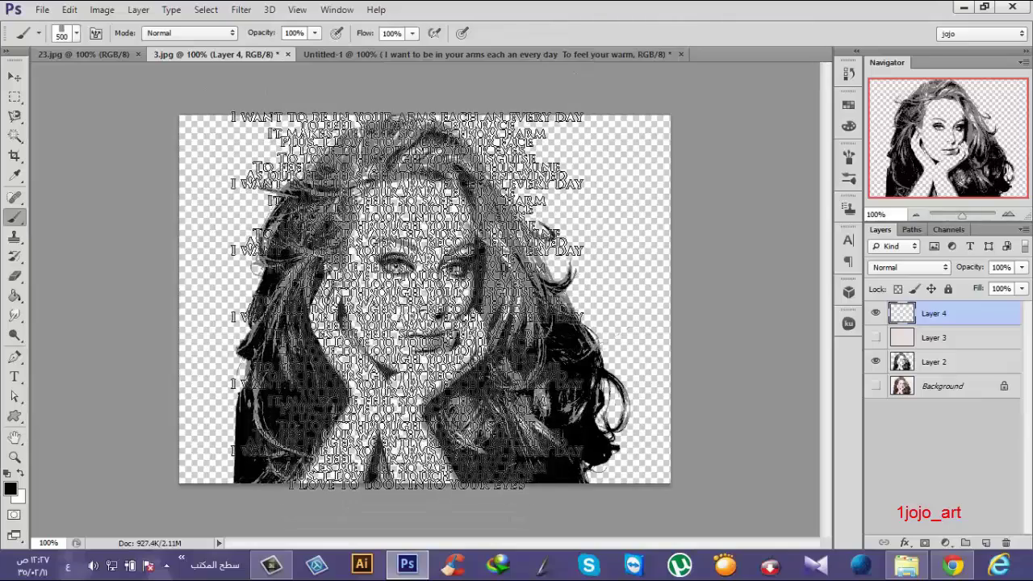
pyautogui.click(407, 298)
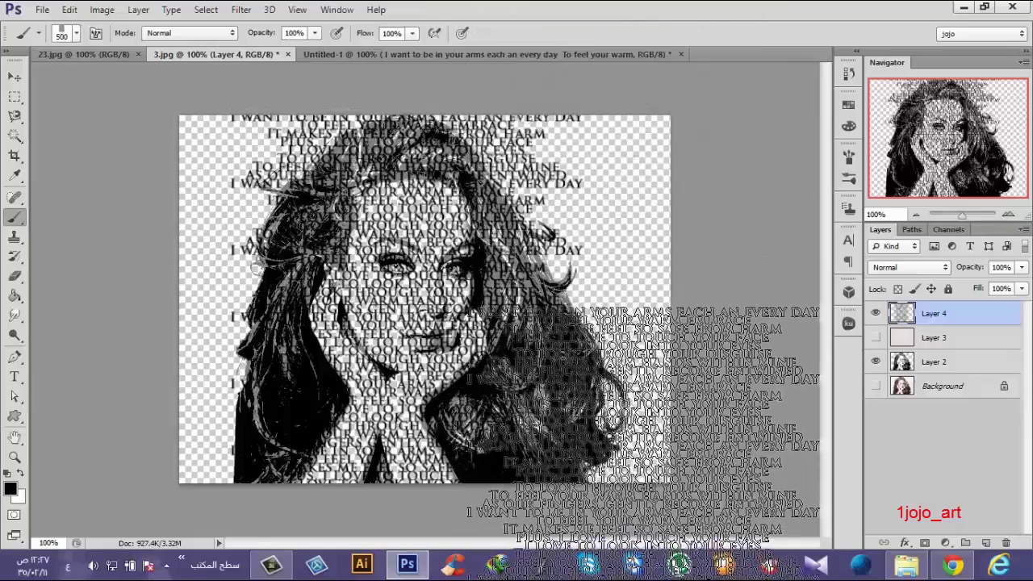
pyautogui.press('[')
pyautogui.press('[')
pyautogui.press('[')
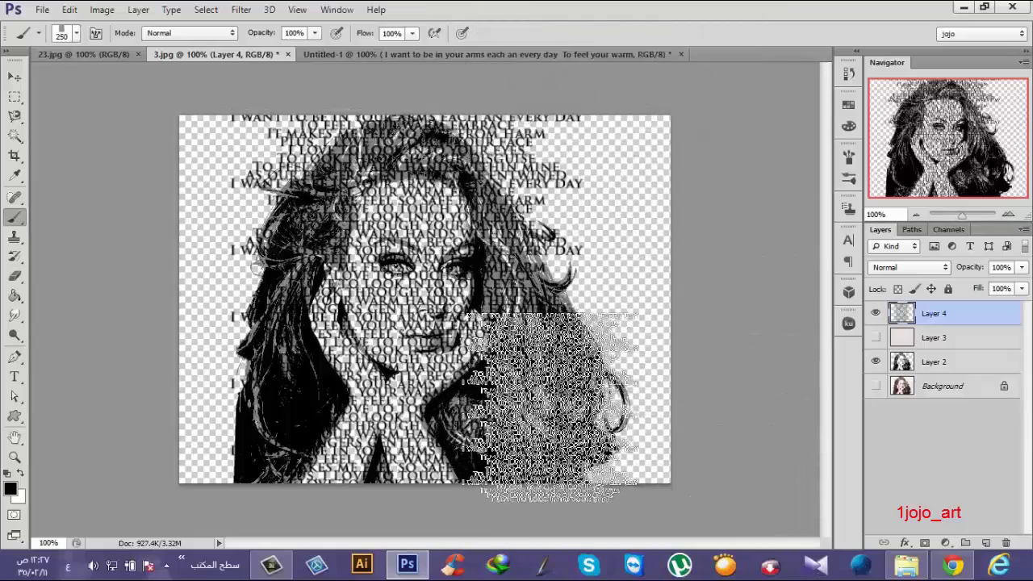
pyautogui.click(549, 407)
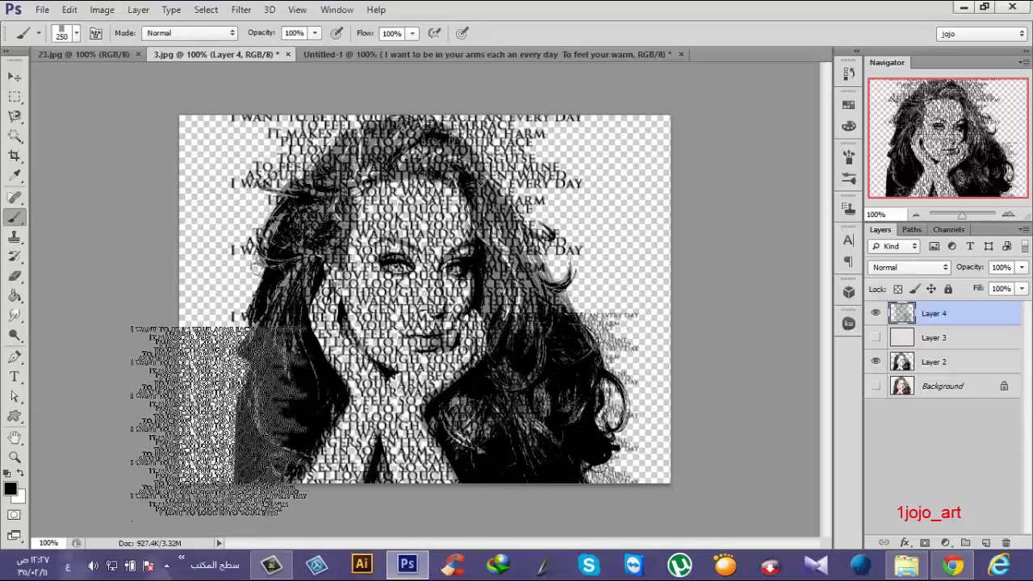
pyautogui.moveTo(186, 468)
pyautogui.mouseDown()
pyautogui.moveTo(456, 428)
pyautogui.moveTo(466, 517)
pyautogui.mouseUp()
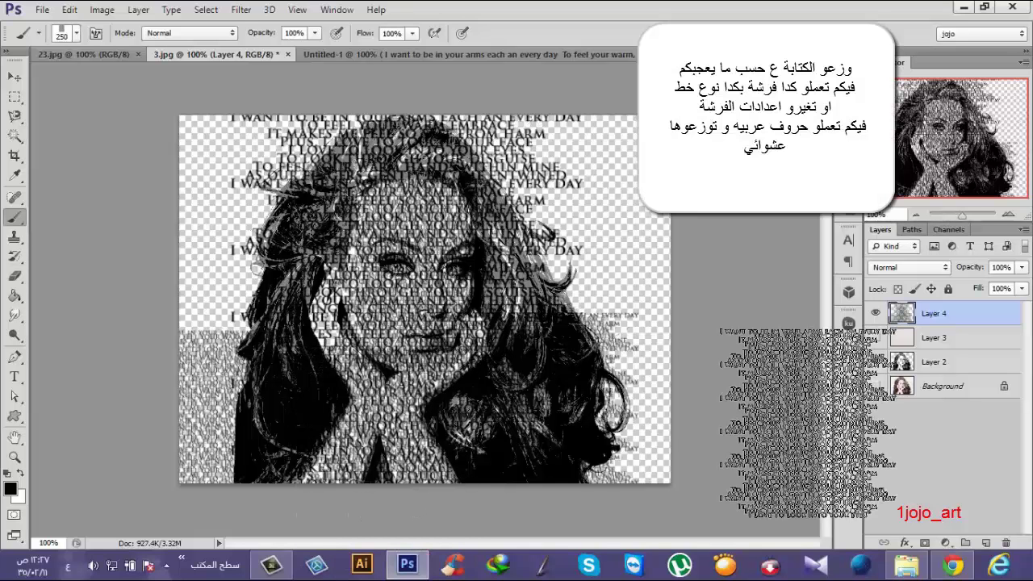
# Step: Make Layer 2 active and hide the poem-text Layer 4
pyautogui.click(876, 362)
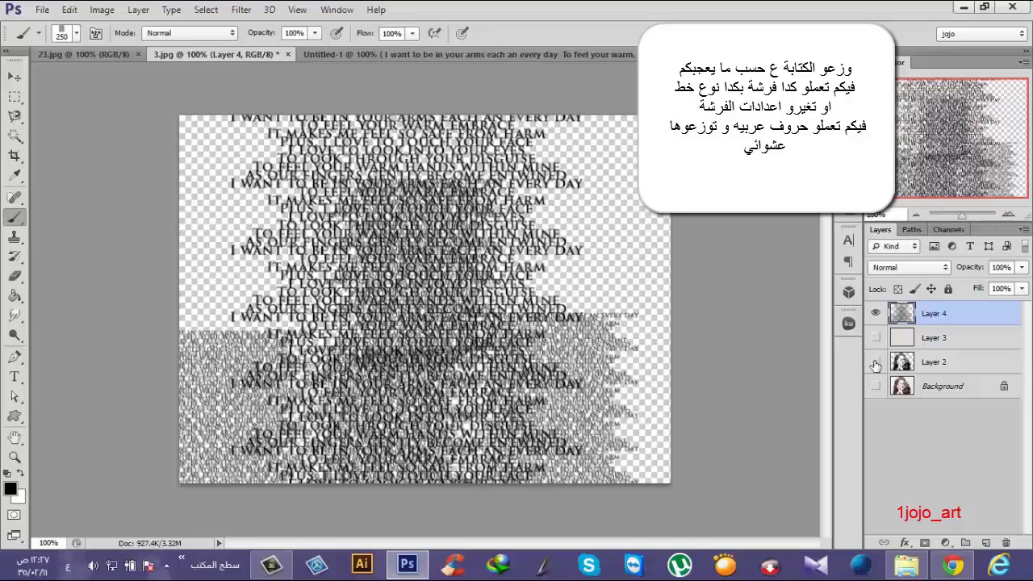
pyautogui.click(900, 368)
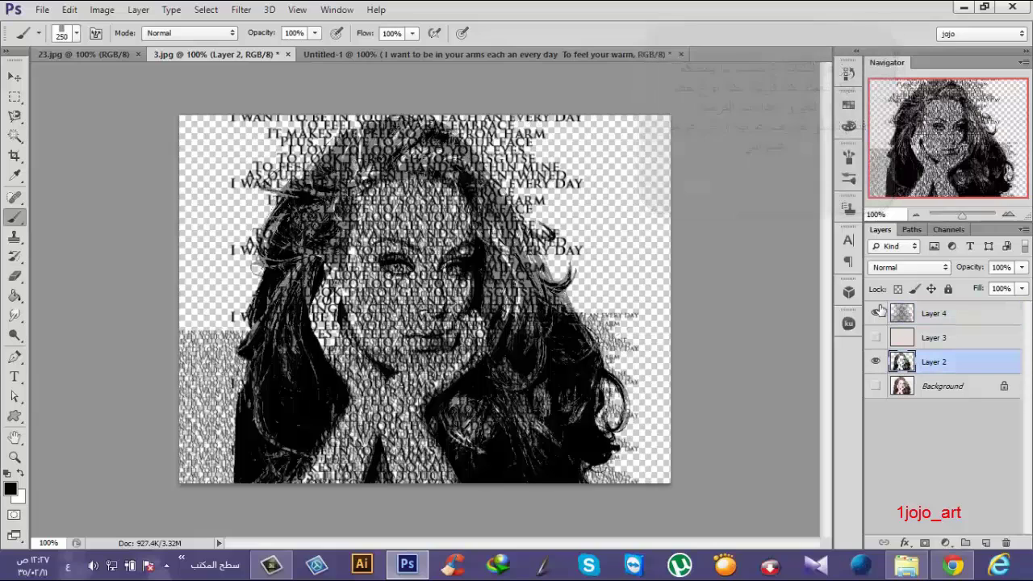
pyautogui.click(875, 313)
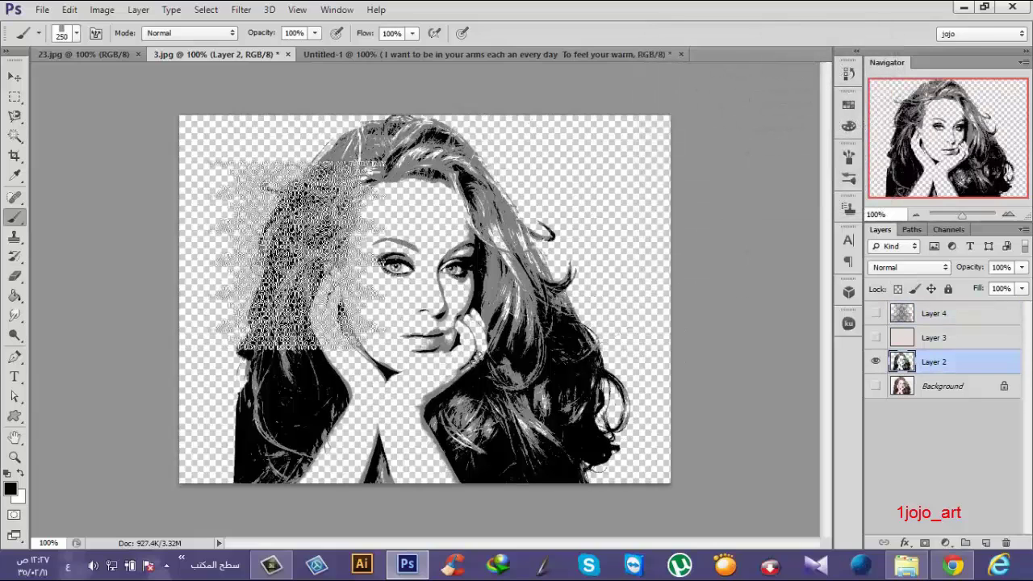
# Step: Switch to the soft round brush preset sized at 40 px
pyautogui.rightClick(194, 93)
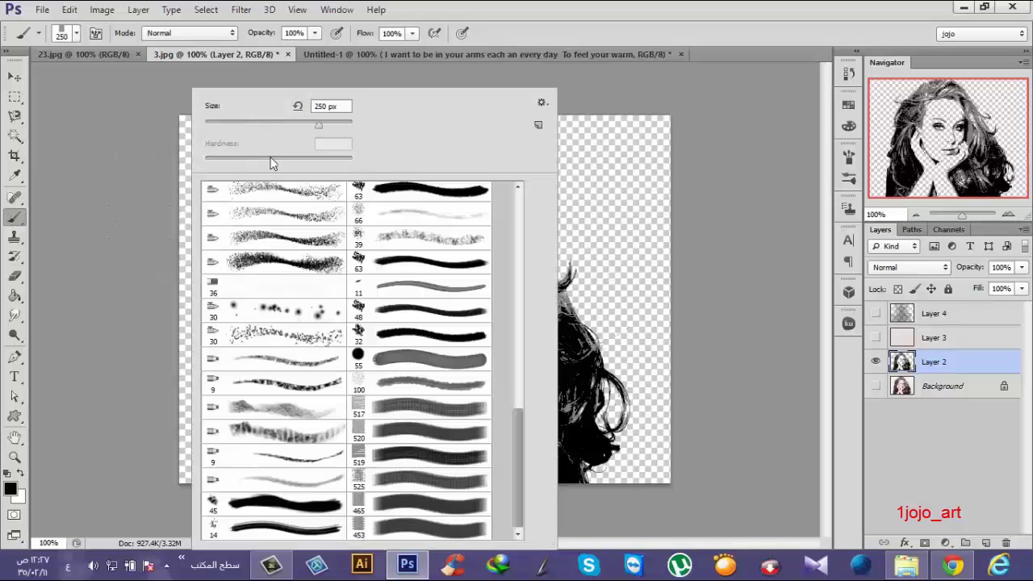
pyautogui.scroll(10, 524, 208)
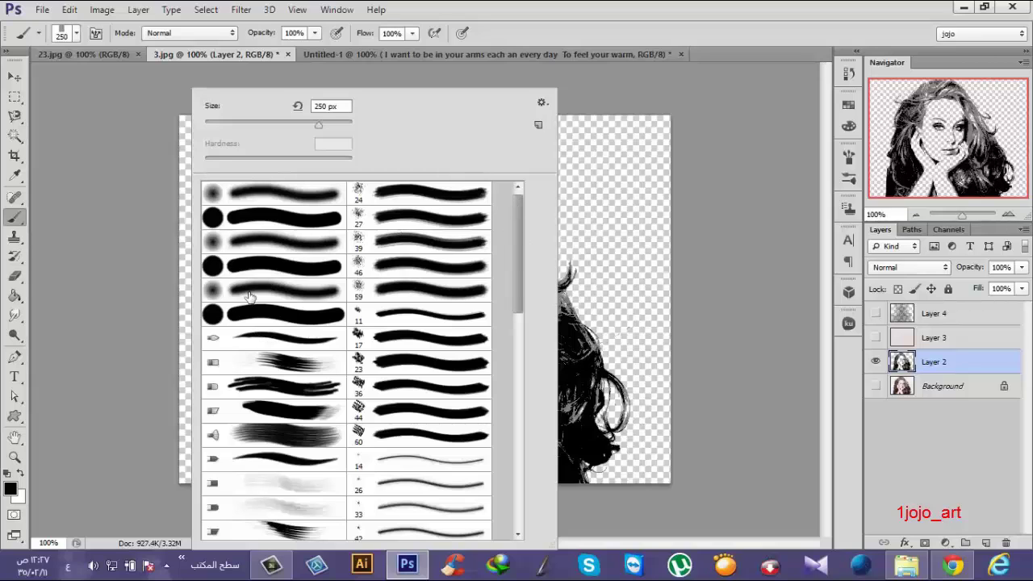
pyautogui.click(214, 195)
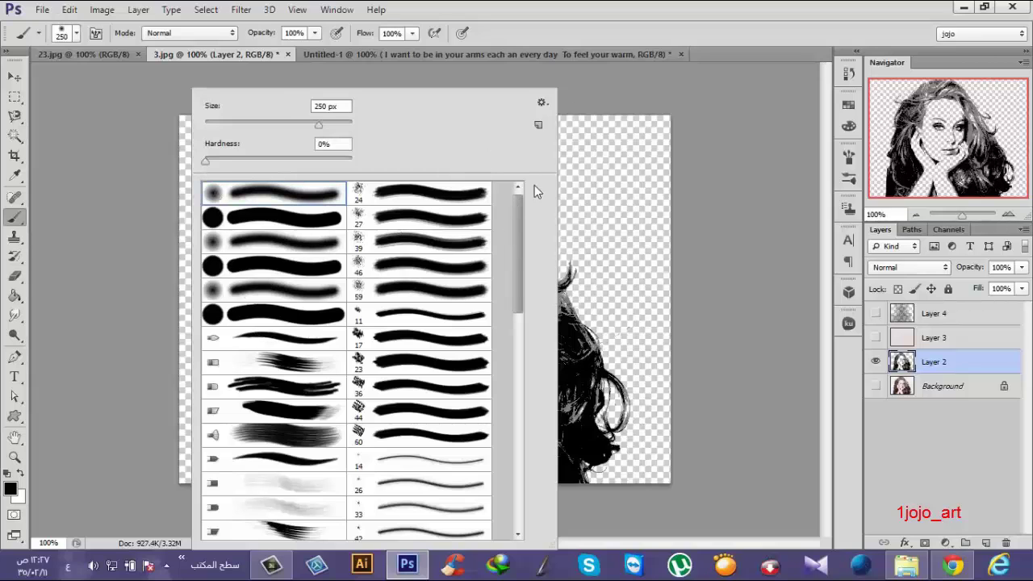
pyautogui.moveTo(522, 222)
pyautogui.mouseDown()
pyautogui.moveTo(529, 457)
pyautogui.moveTo(518, 203)
pyautogui.mouseUp()
pyautogui.doubleClick(273, 202)
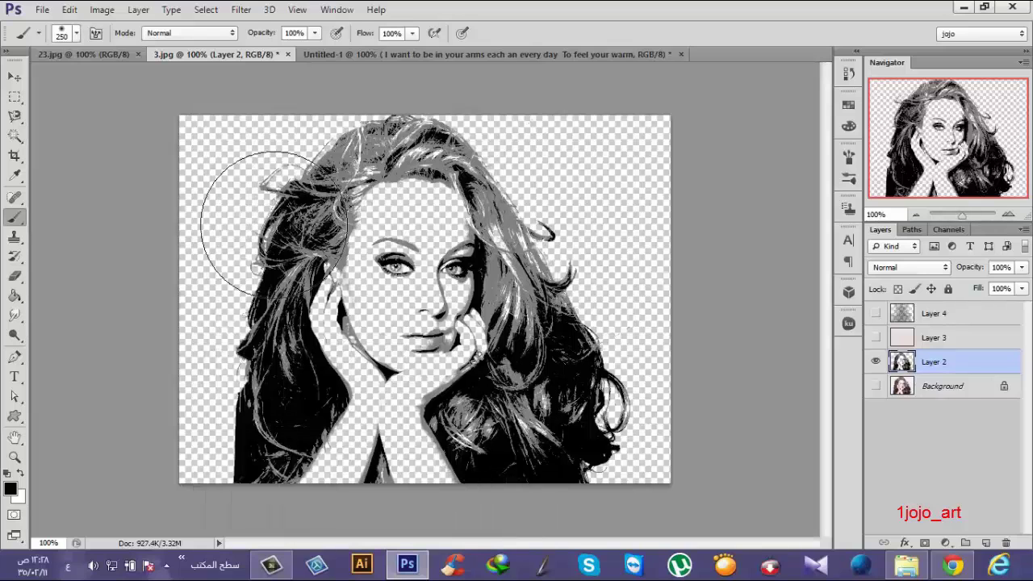
pyautogui.press('[')
pyautogui.press('[')
pyautogui.press('[')
pyautogui.press('[')
pyautogui.press('[')
pyautogui.press('[')
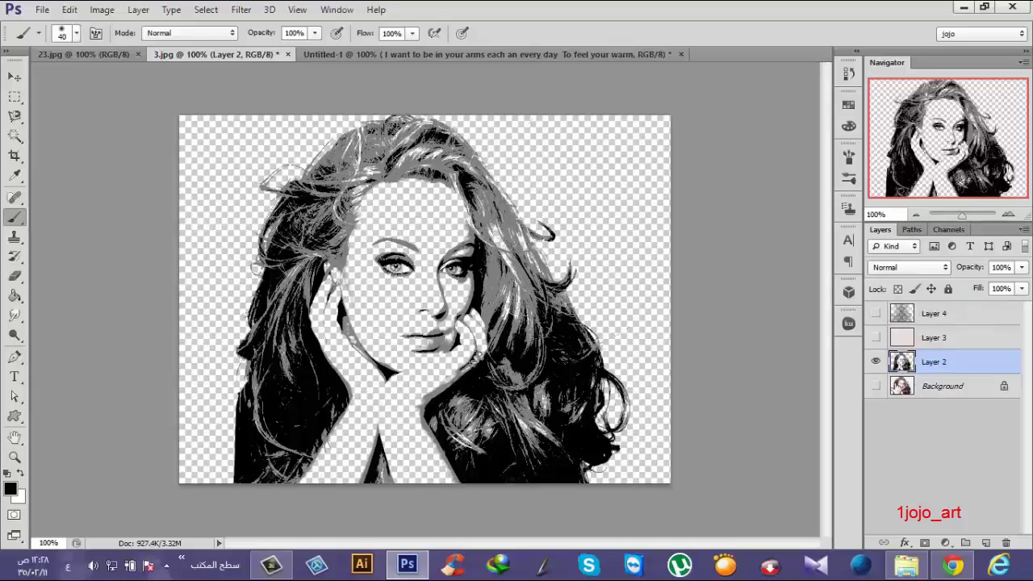
pyautogui.rightClick(907, 364)
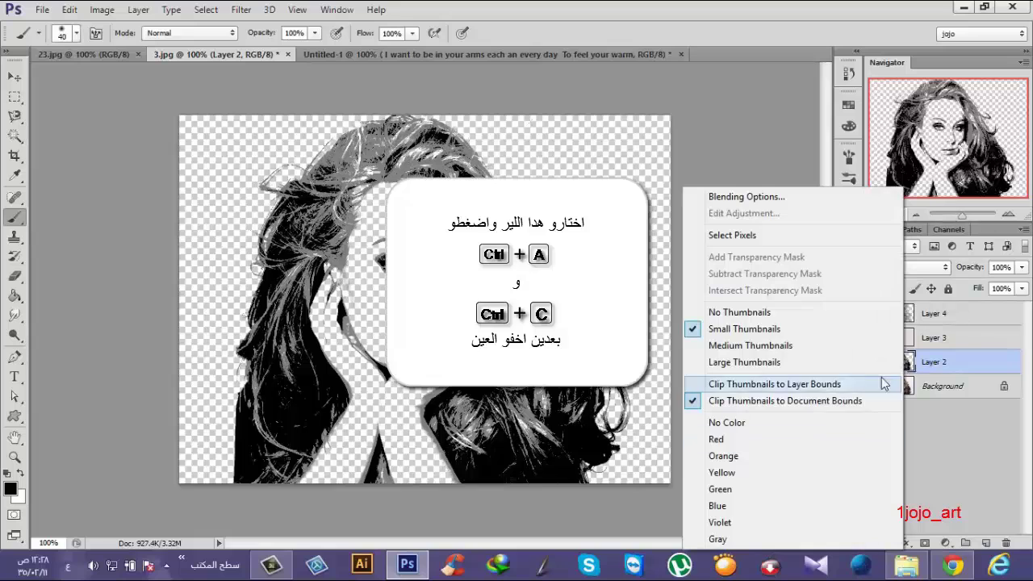
# Step: Select the whole portrait on Layer 2, then hide Layer 2
pyautogui.click(972, 365)
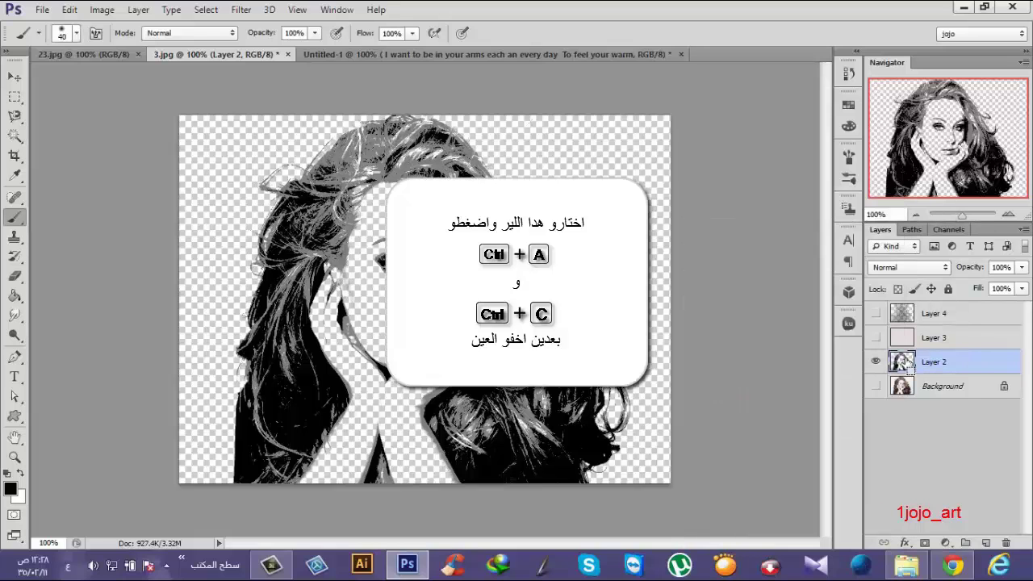
pyautogui.hotkey('ctrl', 'a')
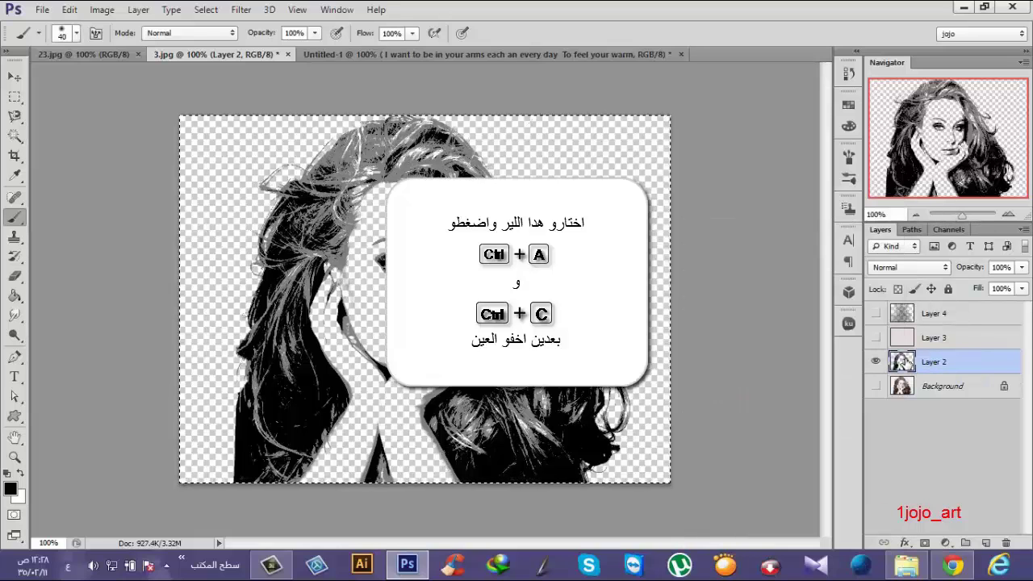
pyautogui.click(876, 361)
# Step: Show text Layer 4, add a white layer mask, and view the mask on its own
pyautogui.click(934, 317)
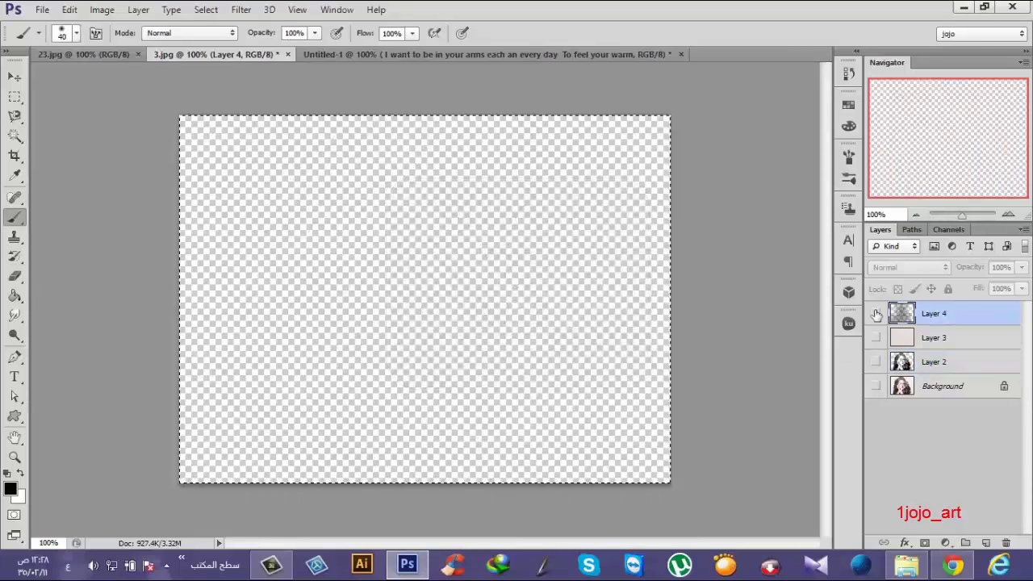
pyautogui.click(876, 313)
pyautogui.click(925, 543)
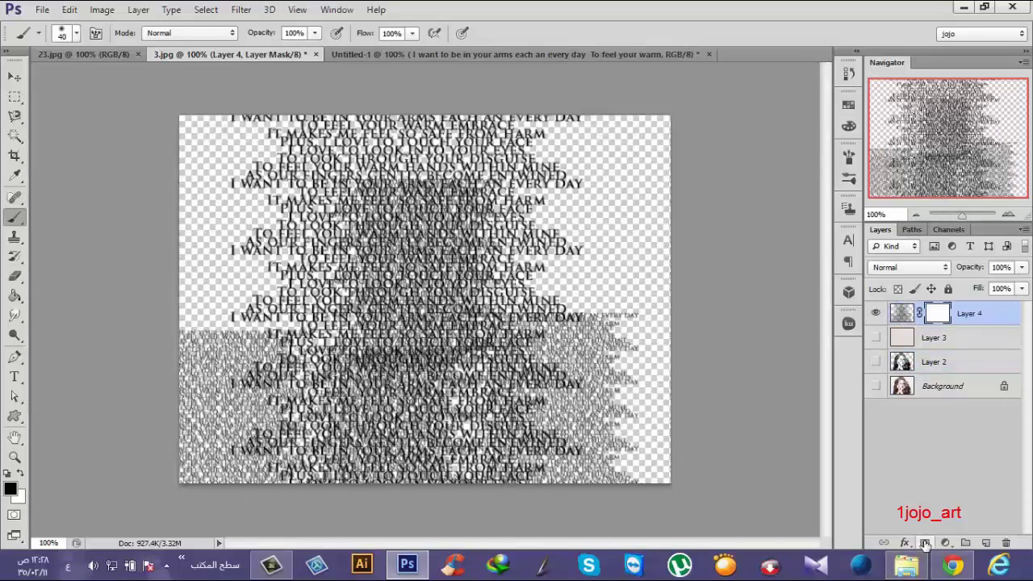
pyautogui.keyDown('alt'); pyautogui.click(936, 315); pyautogui.keyUp('alt')
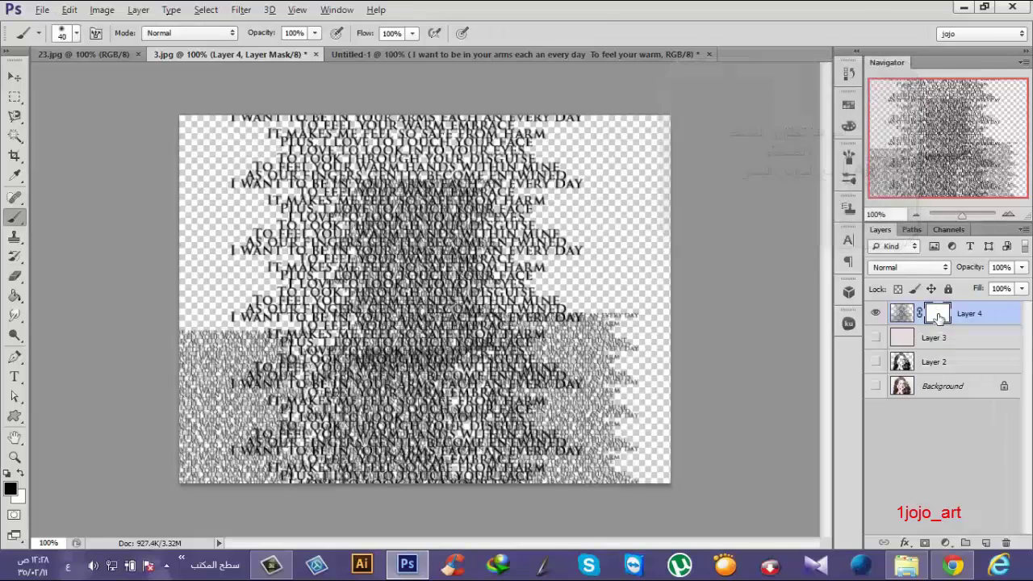
pyautogui.keyDown('alt'); pyautogui.click(937, 314); pyautogui.keyUp('alt')
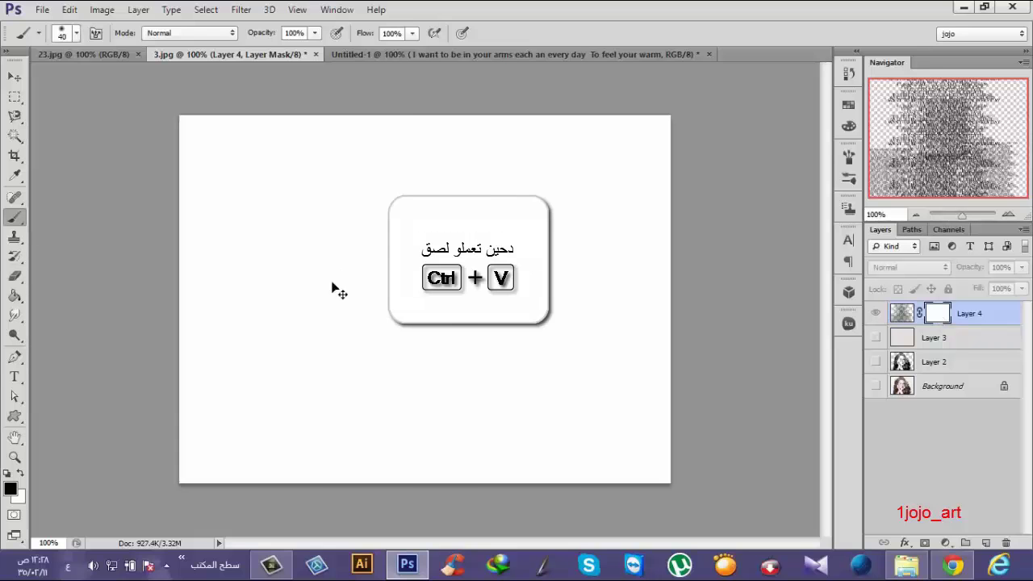
# Step: Paste the portrait into Layer 4's mask, deselect, and reset colours to black and white
pyautogui.hotkey('ctrl', 'v')
pyautogui.hotkey('ctrl', 'd')
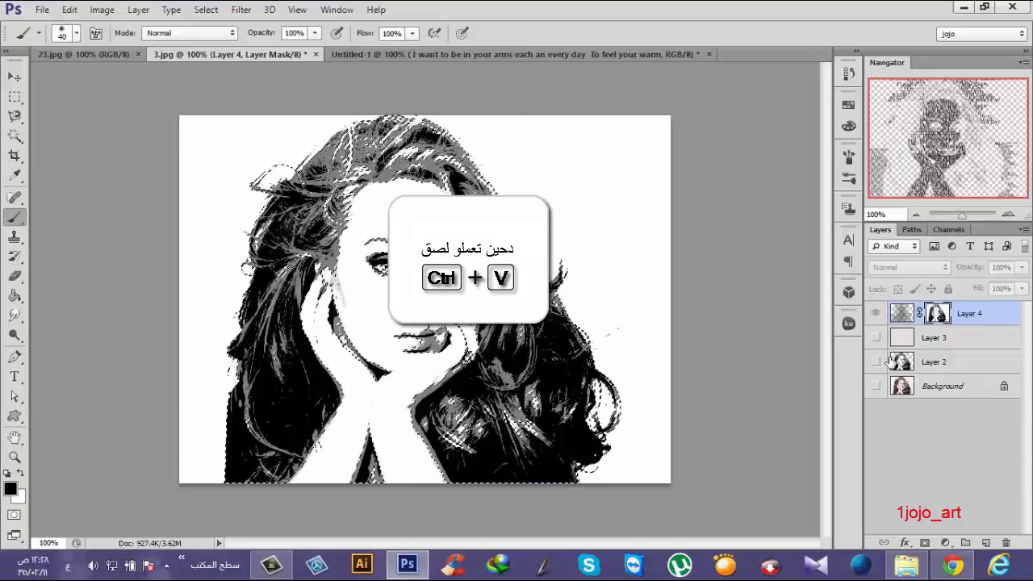
pyautogui.press('d')
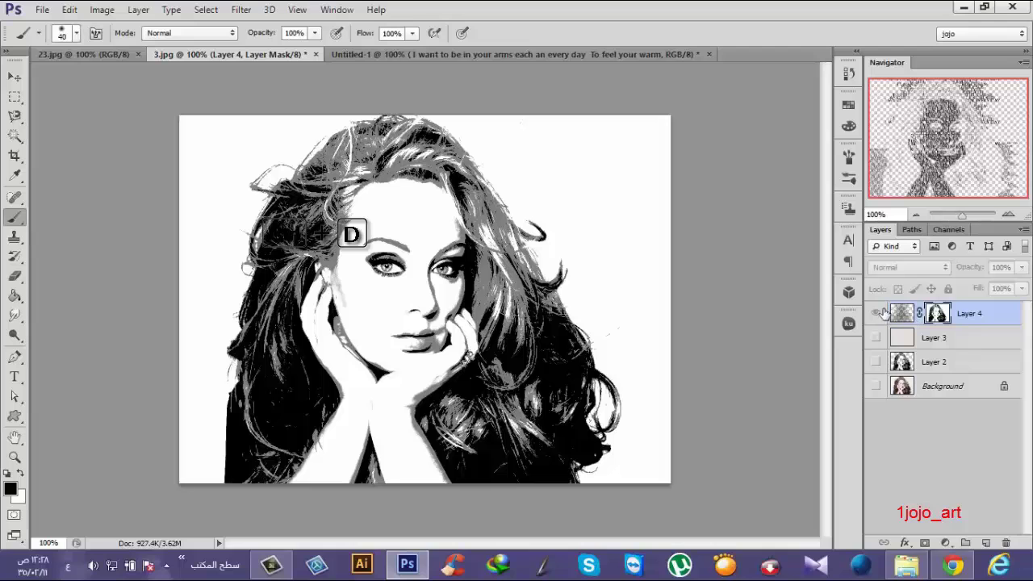
# Step: Invert Layer 4's mask to carve the text into the face, and show pink Layer 3
pyautogui.click(900, 315)
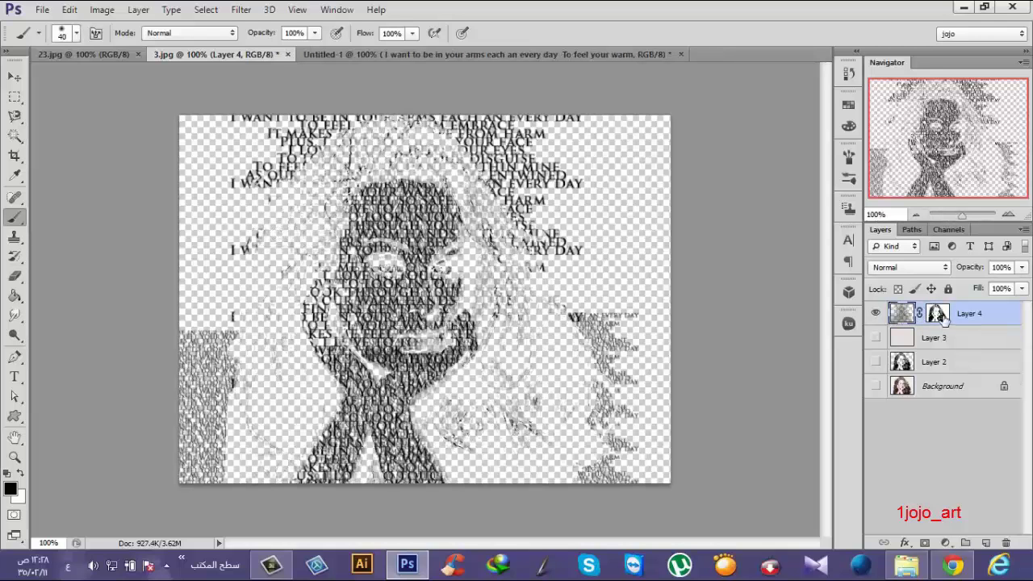
pyautogui.click(941, 316)
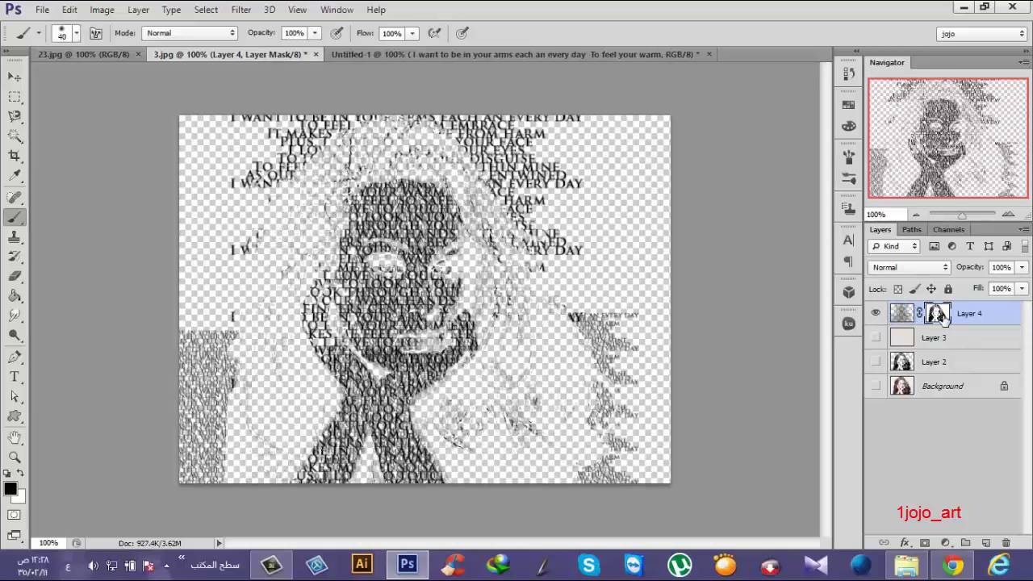
pyautogui.hotkey('ctrl', 'i')
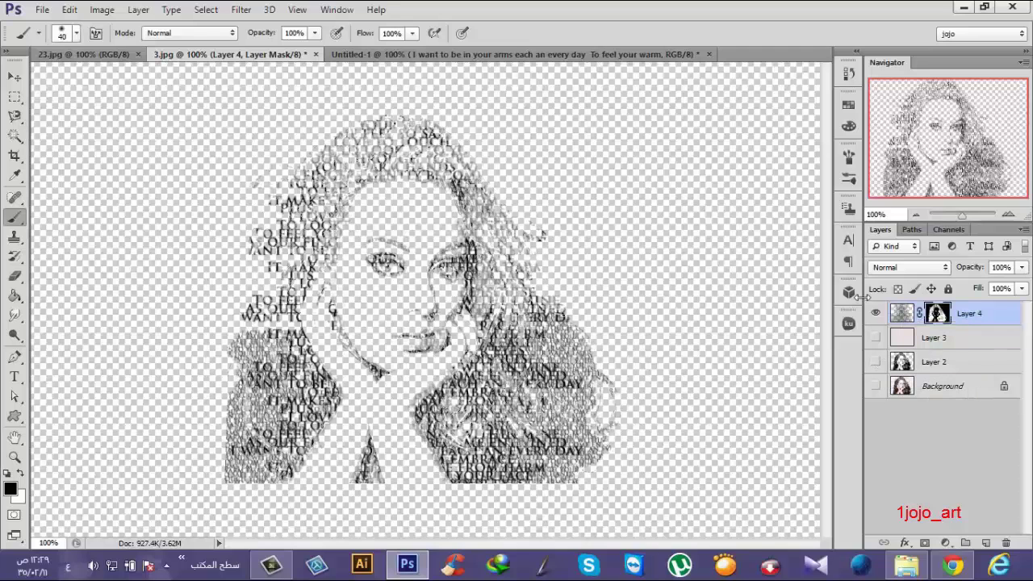
pyautogui.click(877, 338)
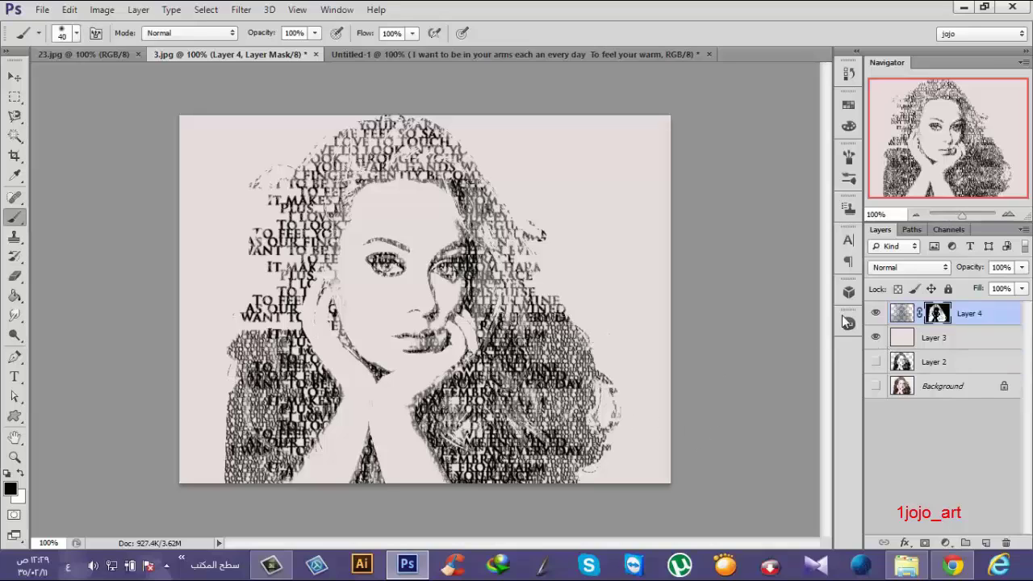
# Step: Target Layer 4's image and pick the Brush tool with the 453 text-shaped preset
pyautogui.click(903, 314)
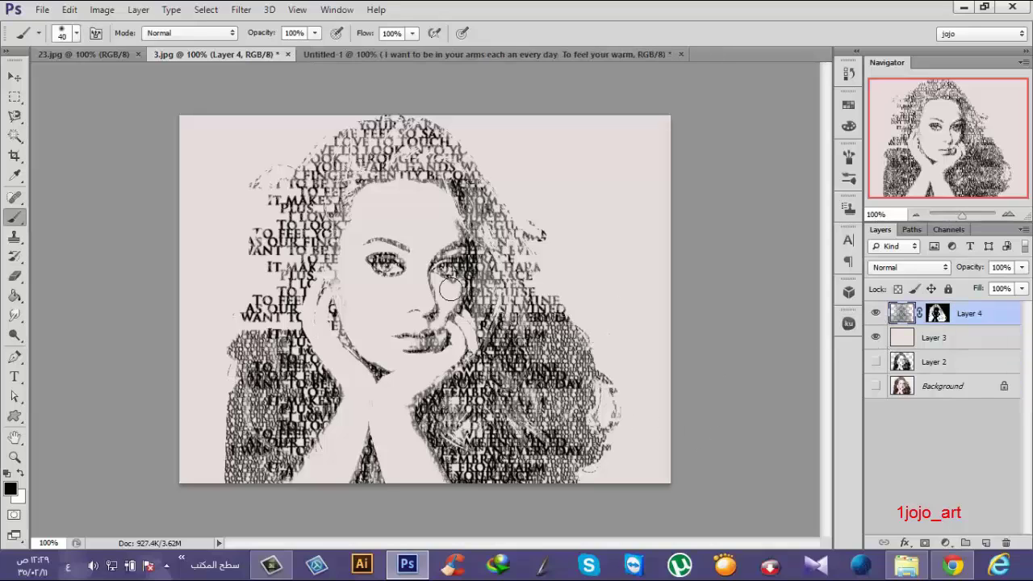
pyautogui.click(22, 380)
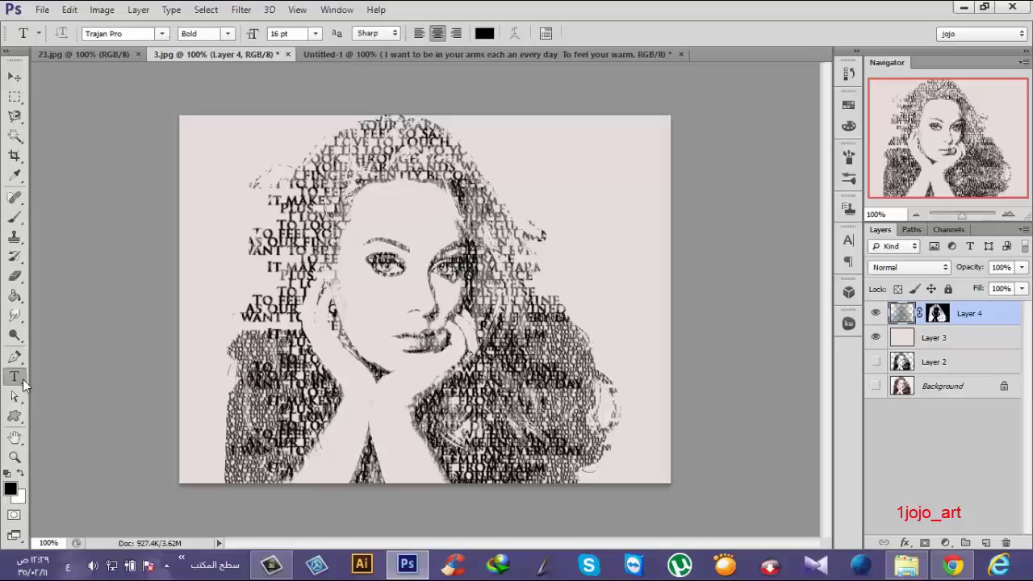
pyautogui.click(25, 215)
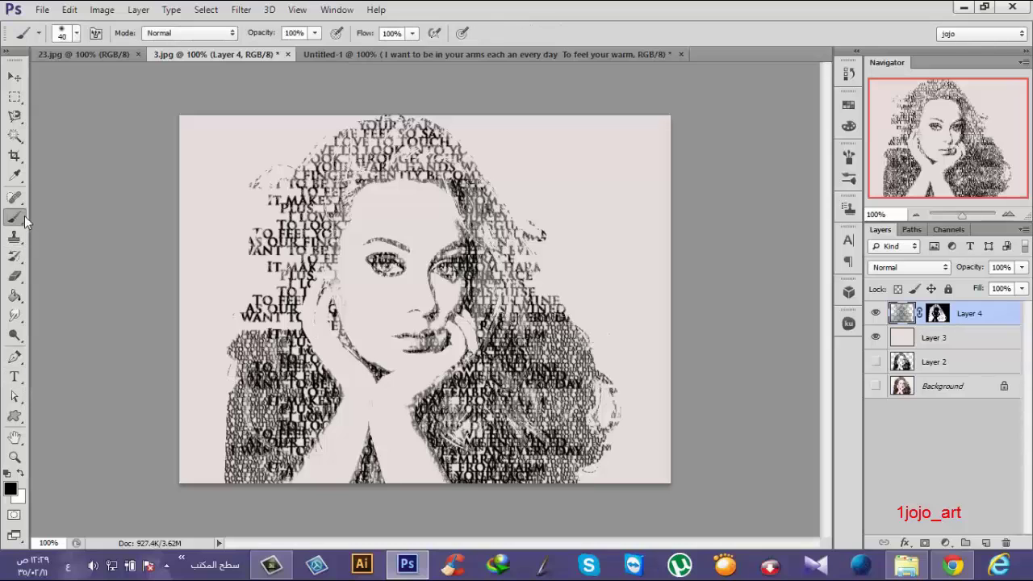
pyautogui.rightClick(214, 132)
pyautogui.moveTo(554, 312)
pyautogui.mouseDown()
pyautogui.moveTo(537, 490)
pyautogui.moveTo(552, 487)
pyautogui.moveTo(549, 526)
pyautogui.mouseUp()
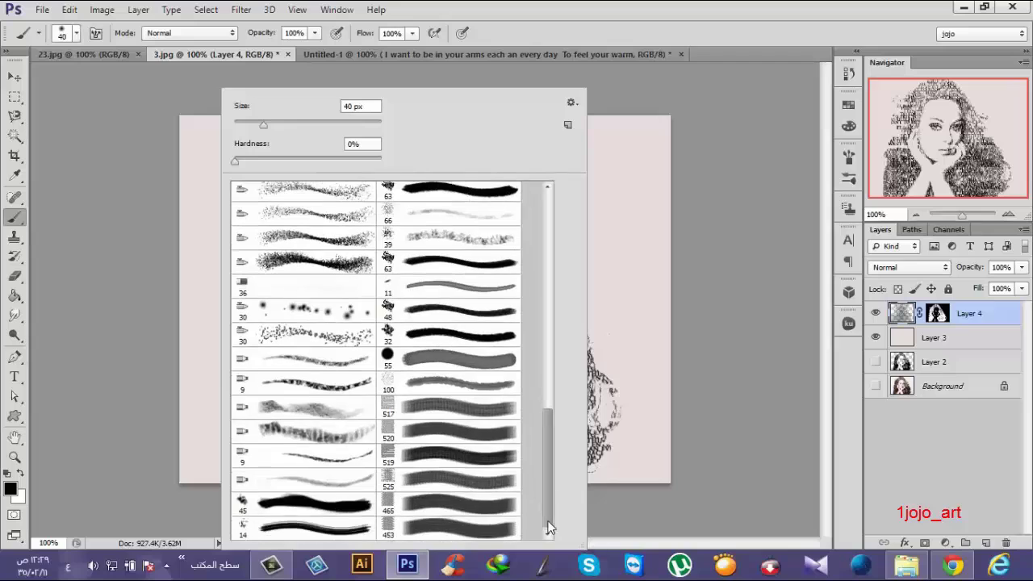
pyautogui.click(401, 528)
pyautogui.press('Return')
# Step: Test text-brush stamps on the portrait at sizes down to 175, undoing each
pyautogui.click(299, 311)
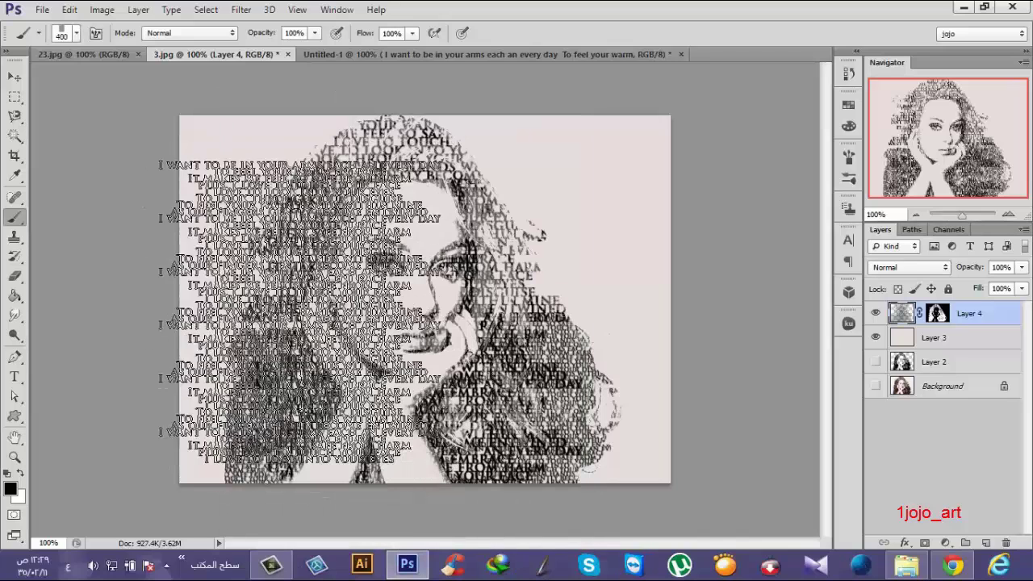
pyautogui.hotkey('ctrl', 'z')
pyautogui.press('[')
pyautogui.press('[')
pyautogui.press('[')
pyautogui.click(266, 287)
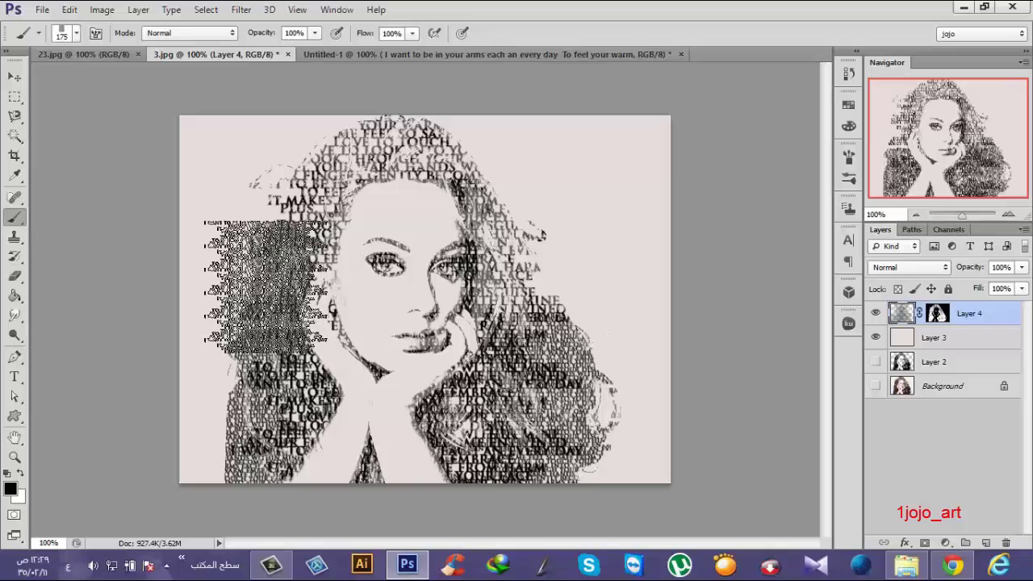
pyautogui.hotkey('ctrl', 'z')
pyautogui.click(360, 109)
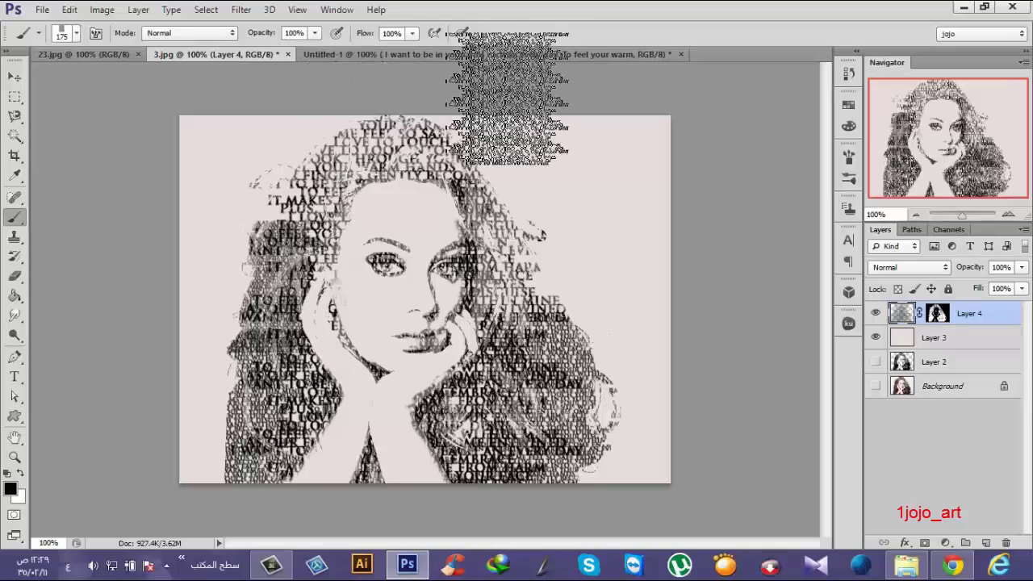
pyautogui.hotkey('ctrl', 'z')
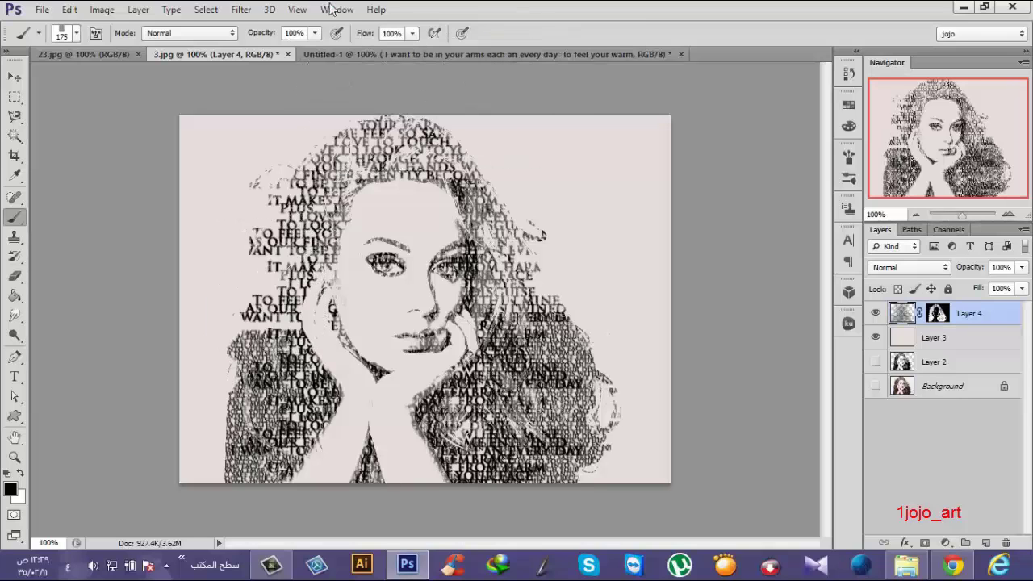
# Step: Set the text brush to 41% opacity and size 500
pyautogui.click(316, 34)
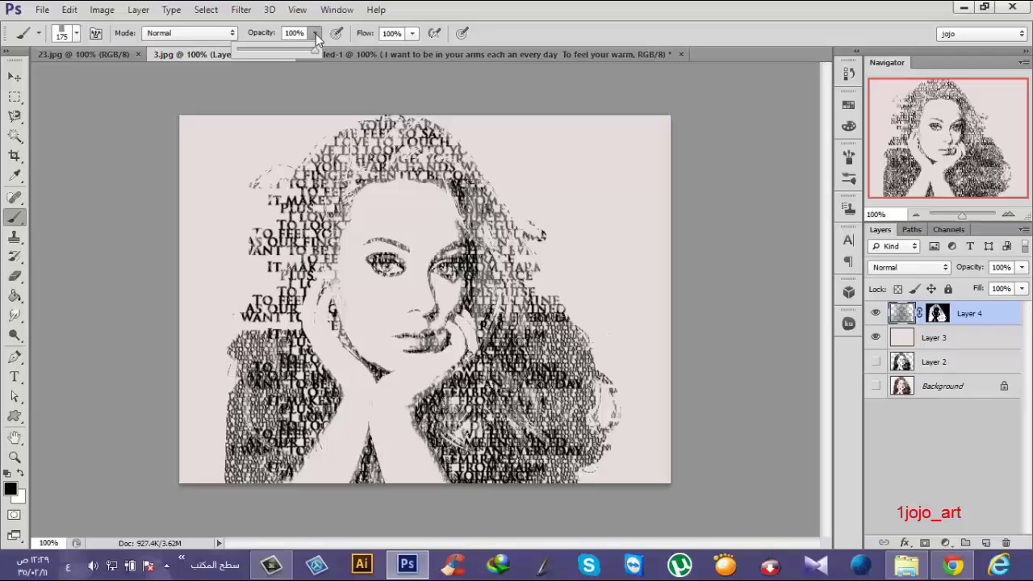
pyautogui.click(269, 48)
pyautogui.moveTo(284, 216); pyautogui.dragTo(280, 270)
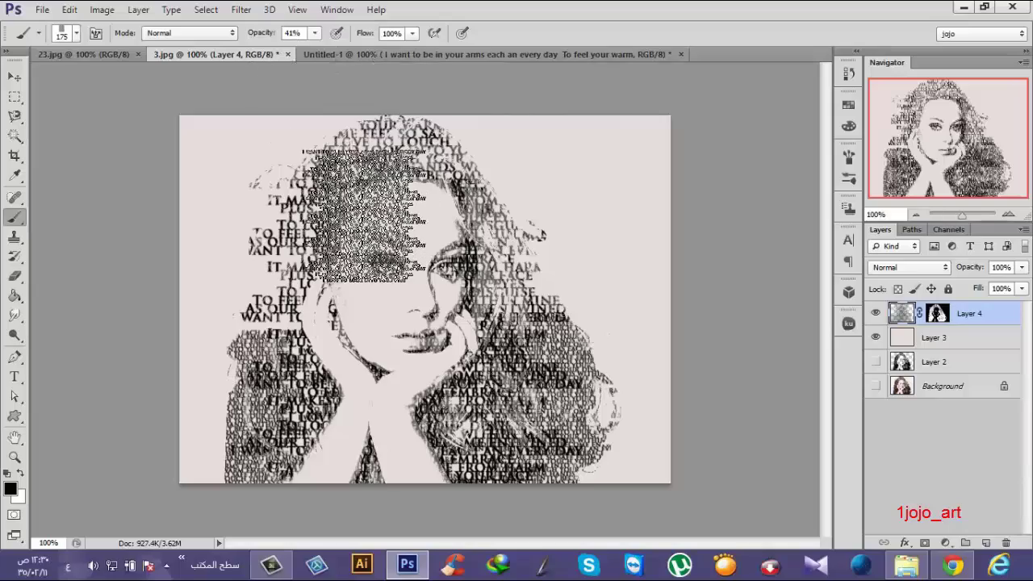
pyautogui.press(']')
pyautogui.press(']')
pyautogui.press(']')
pyautogui.press(']')
pyautogui.press(']')
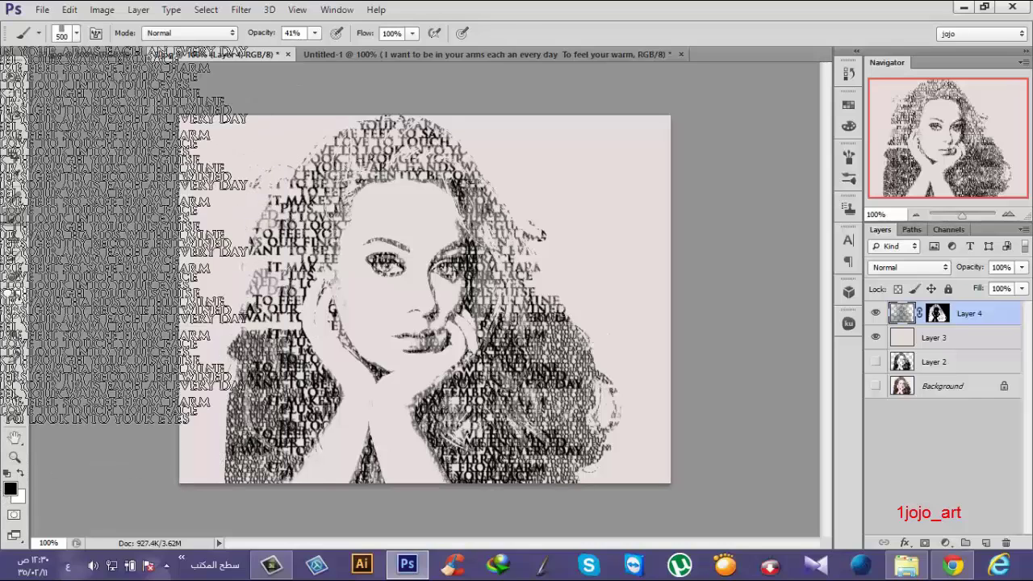
# Step: Choose the soft round 0%-hardness brush at 13% opacity and shrink it three size notches
pyautogui.rightClick(174, 194)
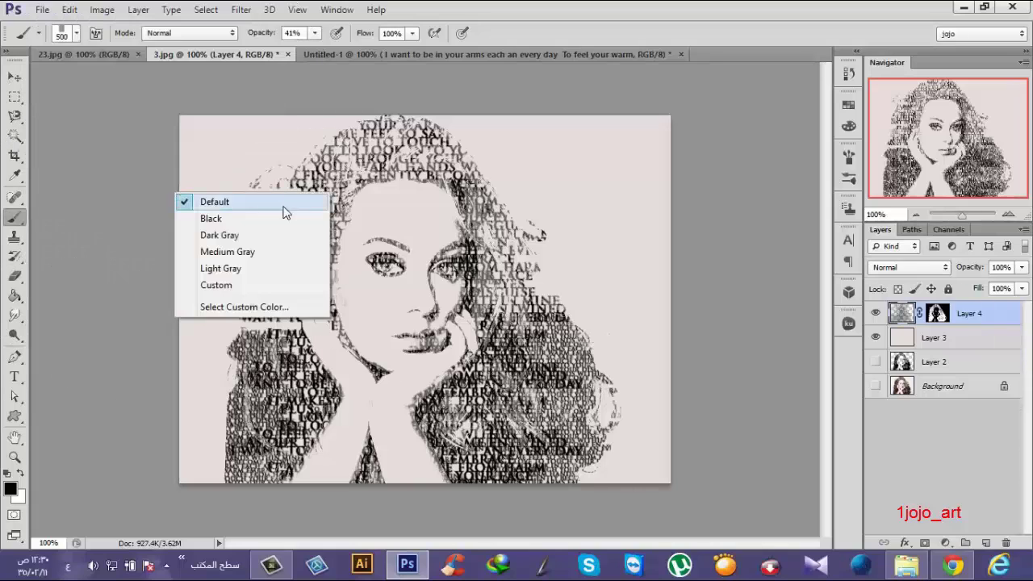
pyautogui.rightClick(201, 157)
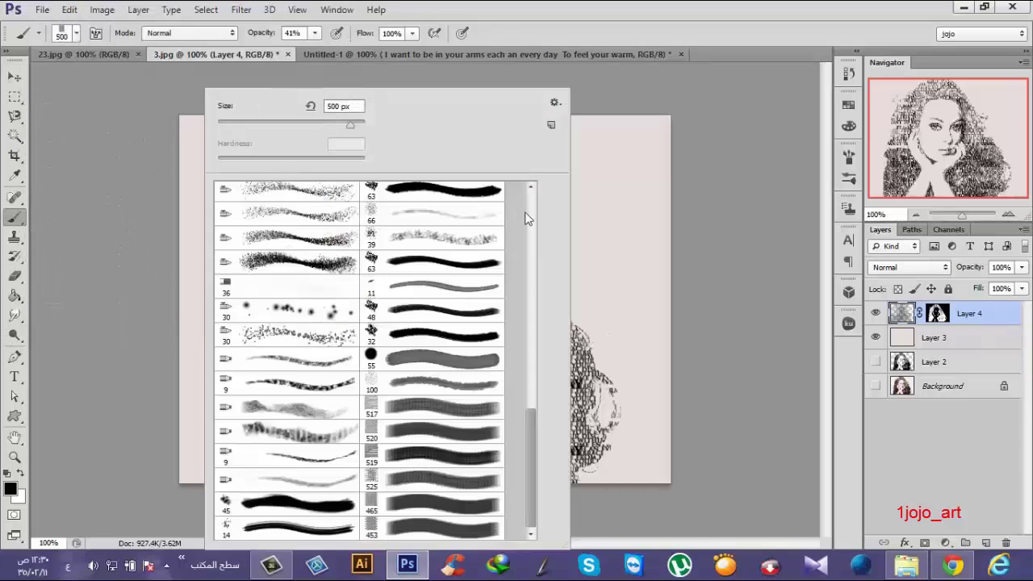
pyautogui.click(525, 210)
pyautogui.click(259, 201)
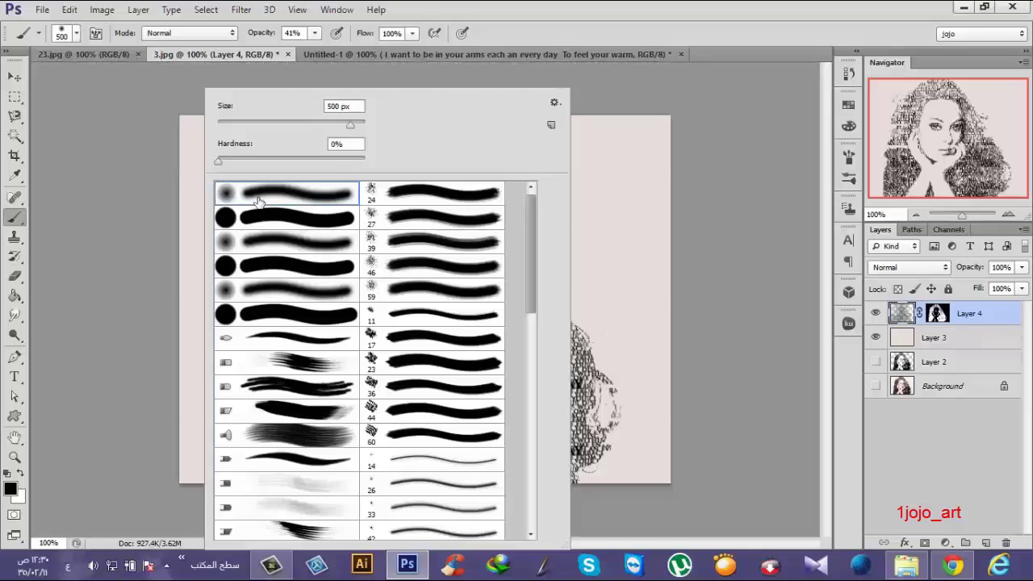
pyautogui.press('Return')
pyautogui.click(315, 33)
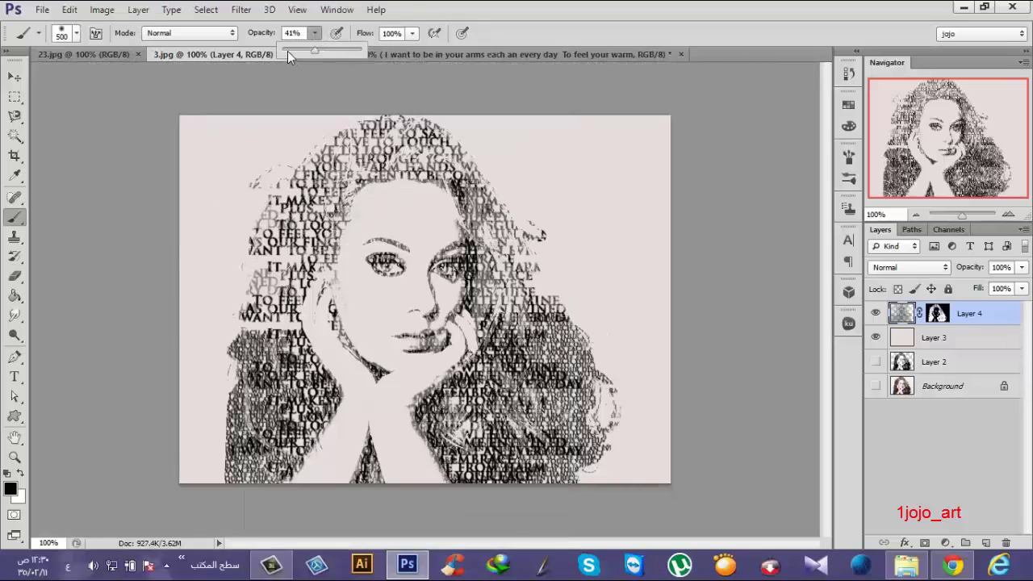
pyautogui.press('[')
pyautogui.press('[')
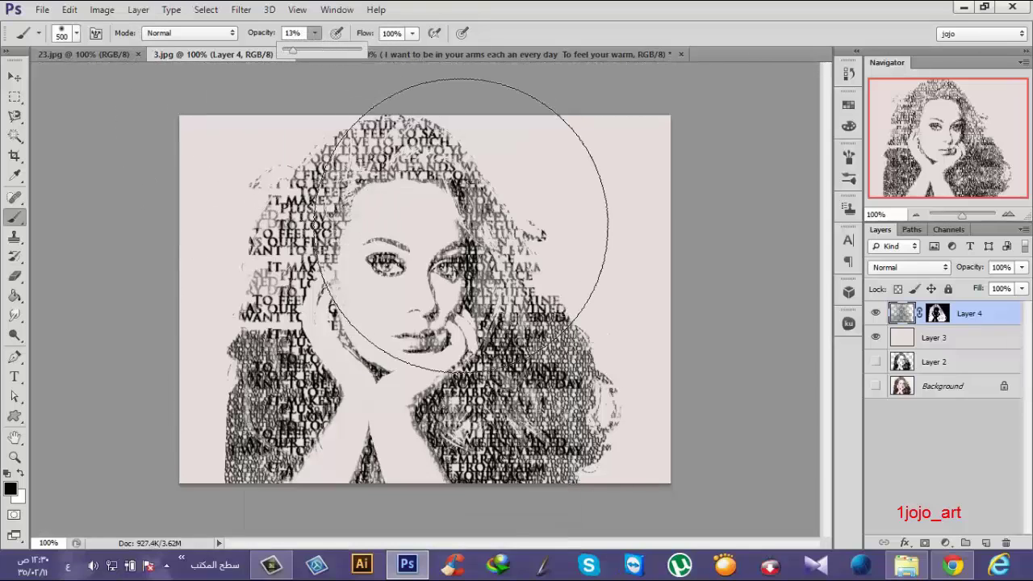
pyautogui.press('[')
pyautogui.press('[')
pyautogui.press('[')
pyautogui.press('[')
pyautogui.press('[')
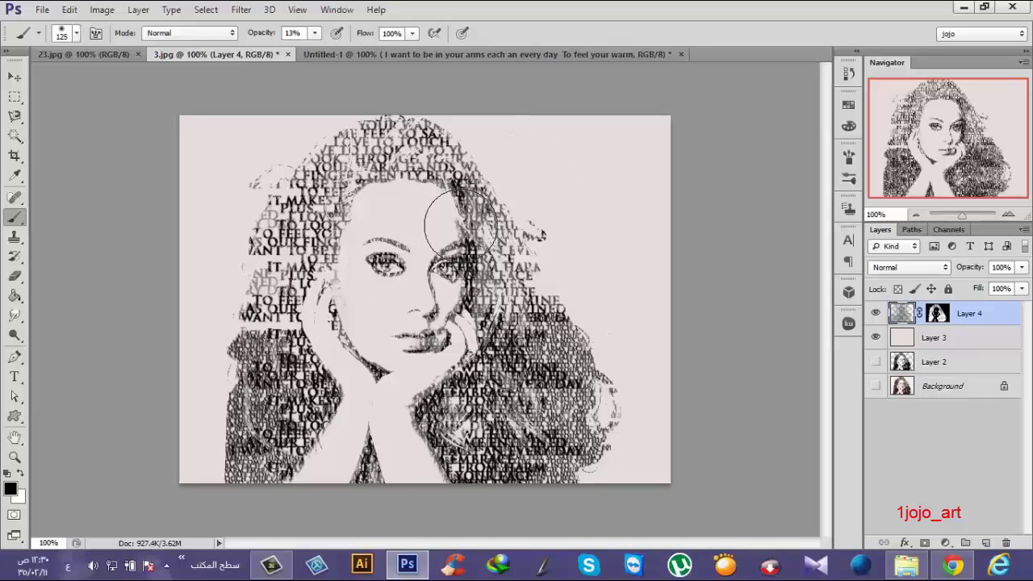
pyautogui.press('[')
pyautogui.press('[')
pyautogui.press('[')
pyautogui.press('[')
pyautogui.press('[')
pyautogui.press('[')
pyautogui.press('[')
pyautogui.press('[')
pyautogui.press('[')
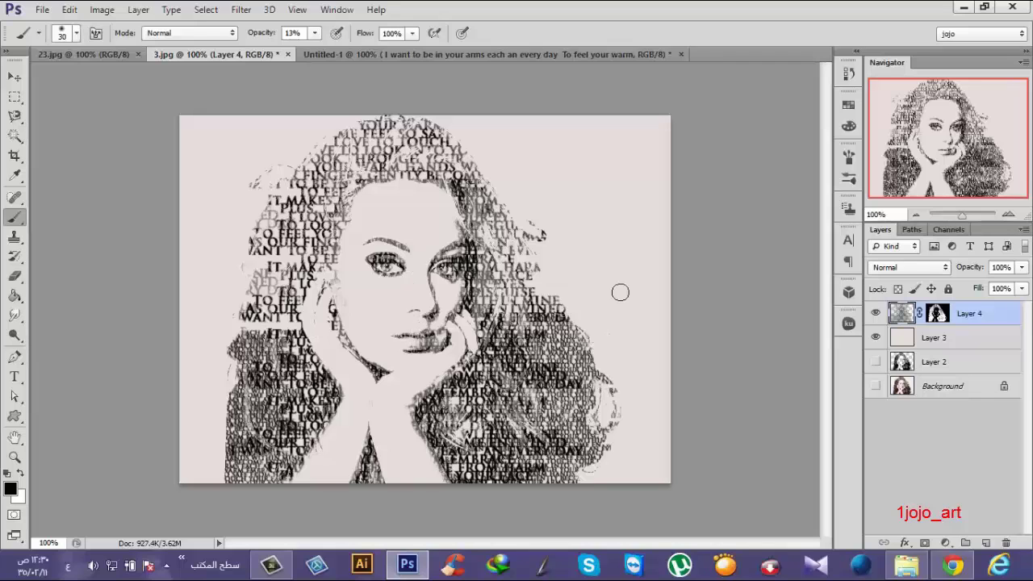
# Step: Give Layer 4 a Violet, Orange Gradient Overlay in Hard Light blend mode
pyautogui.click(904, 542)
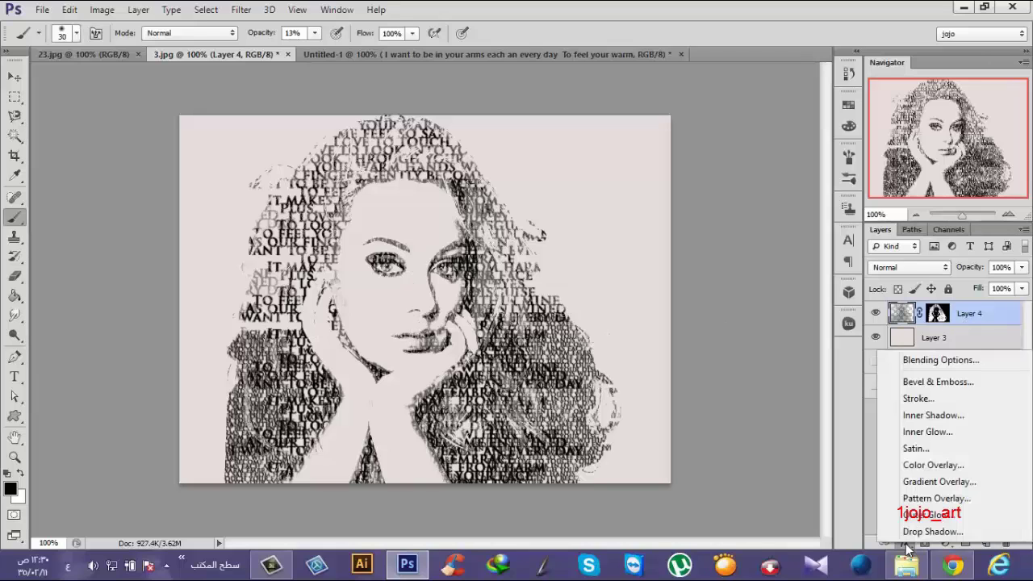
pyautogui.click(916, 481)
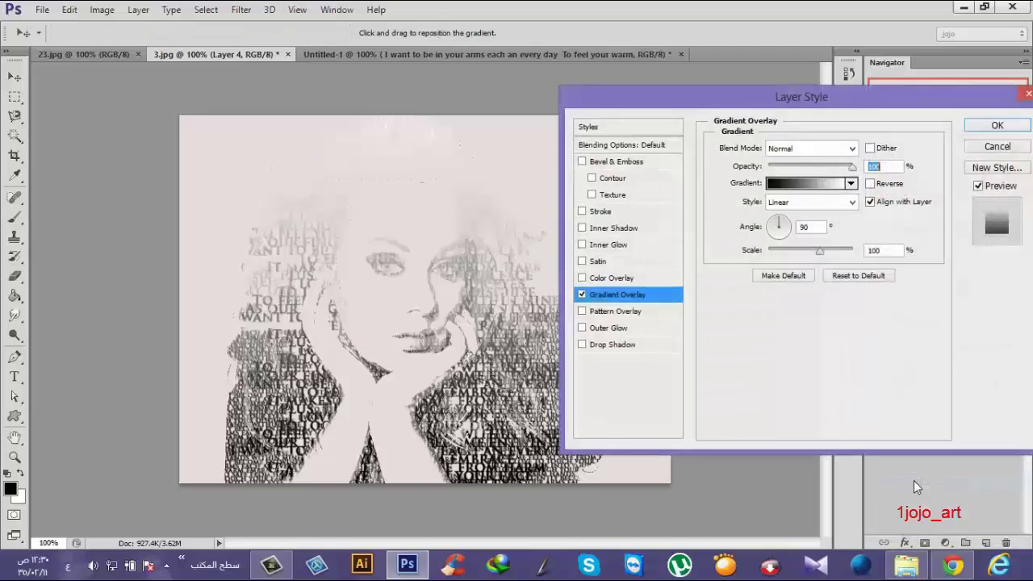
pyautogui.click(853, 149)
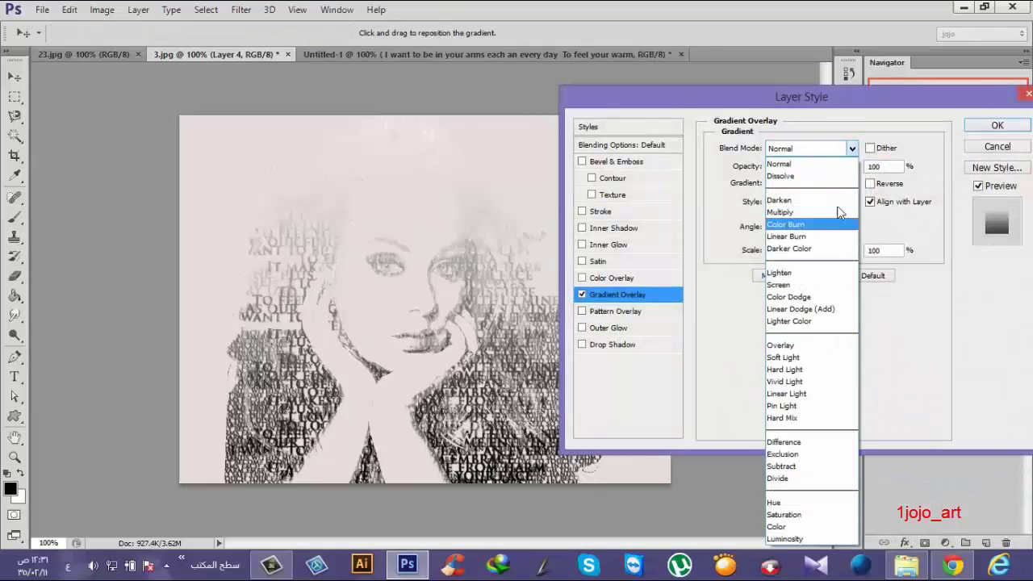
pyautogui.click(807, 183)
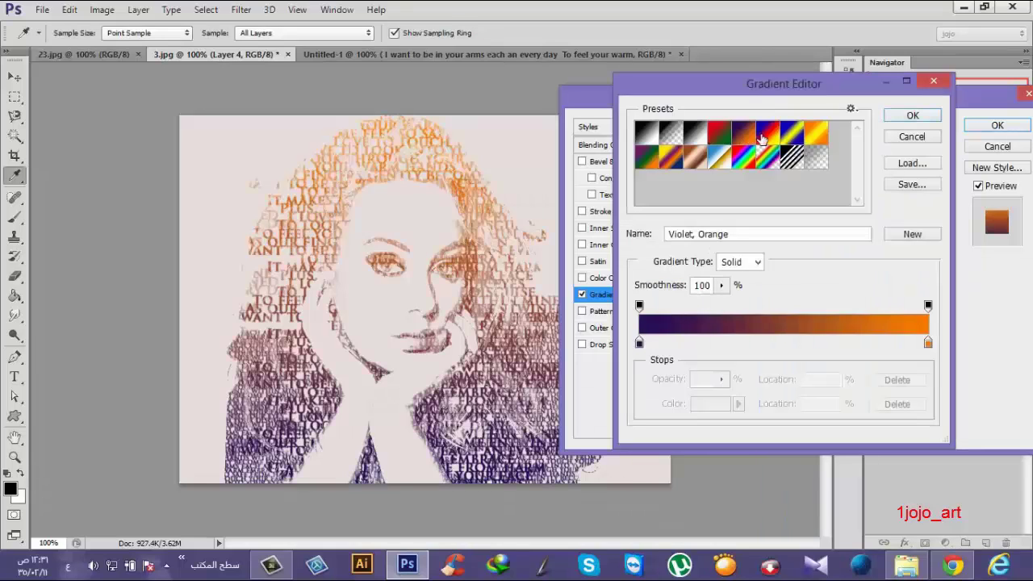
pyautogui.click(916, 116)
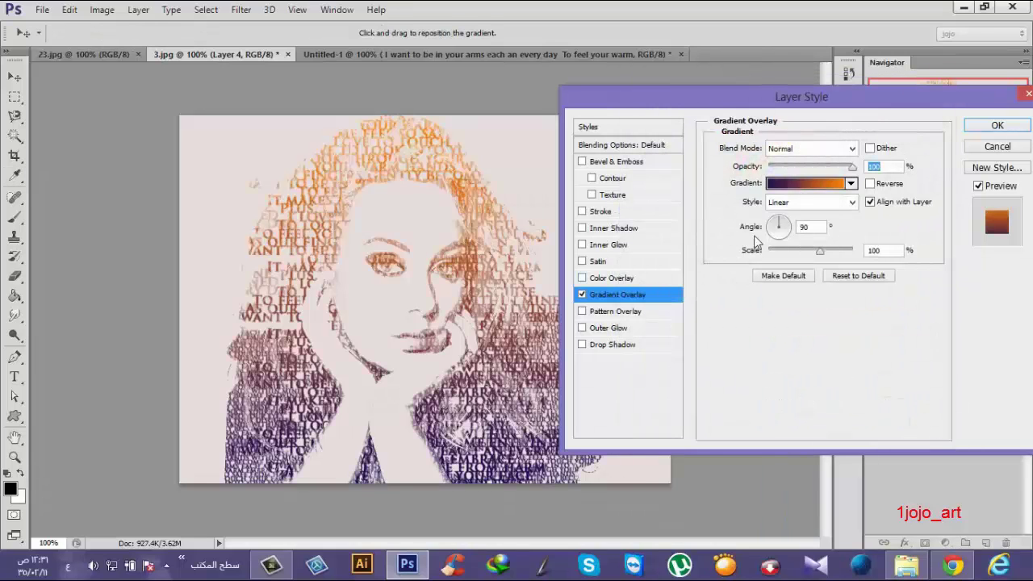
pyautogui.click(836, 149)
pyautogui.click(807, 333)
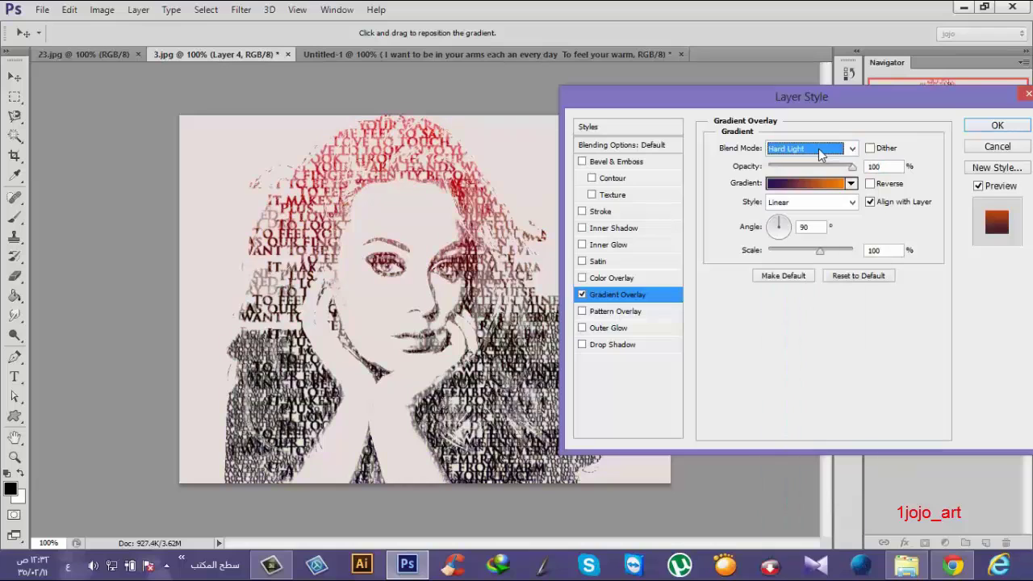
pyautogui.click(1001, 127)
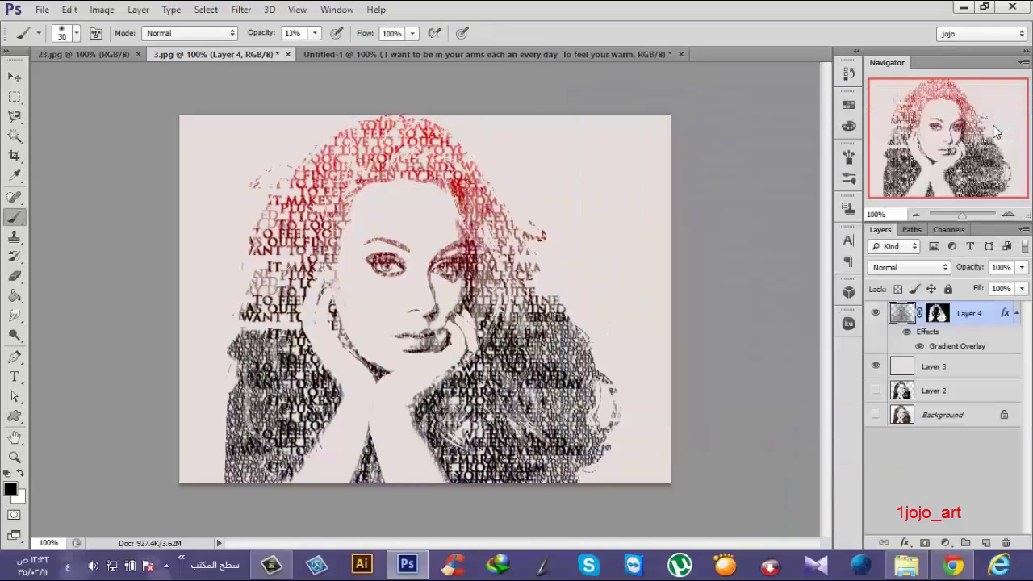
# Step: Collapse Layer 4's effects list, then paint faint strokes left of the face and across the upper hair
pyautogui.click(1016, 315)
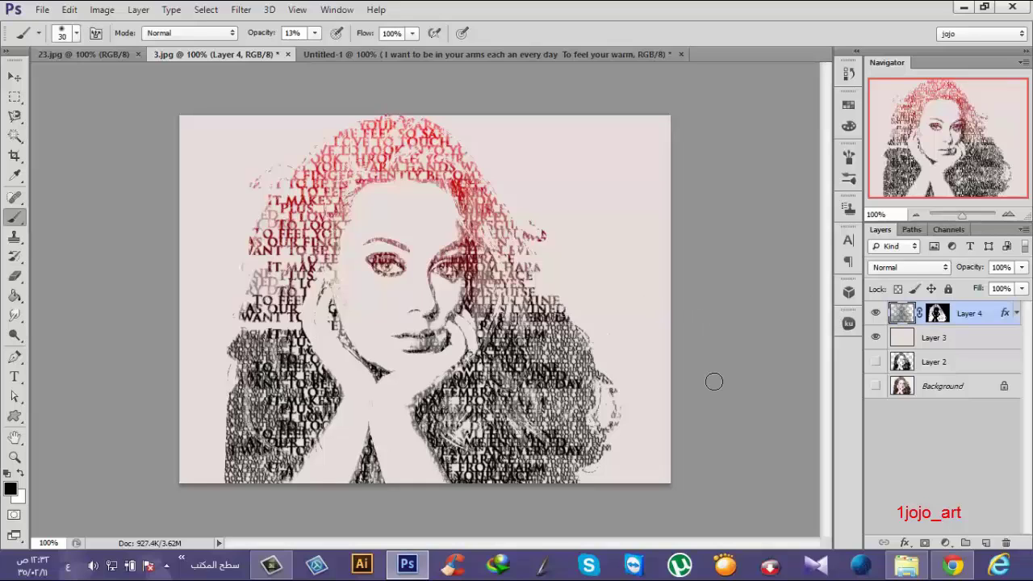
pyautogui.moveTo(290, 321)
pyautogui.mouseDown()
pyautogui.moveTo(313, 280)
pyautogui.moveTo(309, 368)
pyautogui.moveTo(266, 244)
pyautogui.mouseUp()
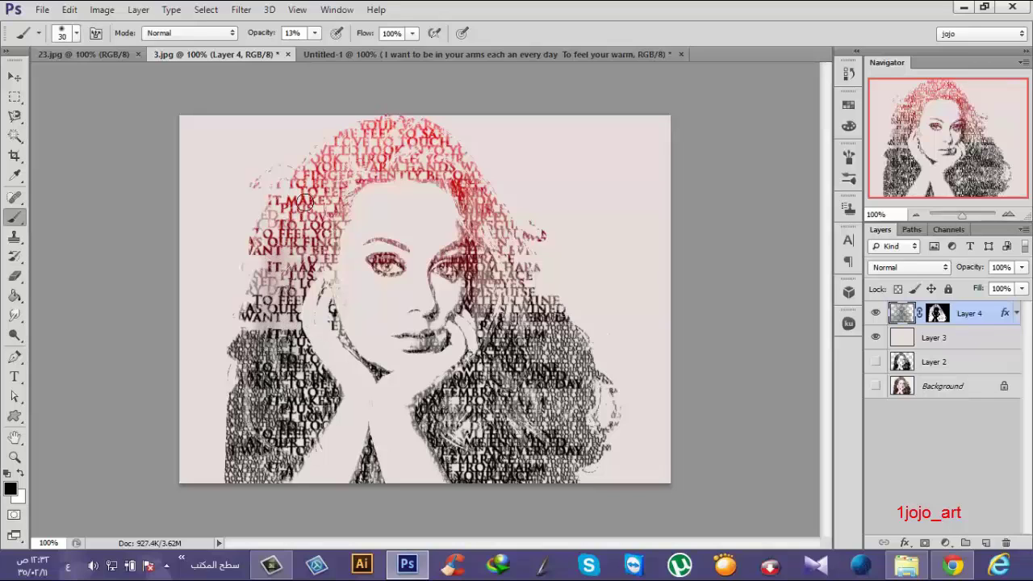
pyautogui.moveTo(305, 202); pyautogui.dragTo(406, 155)
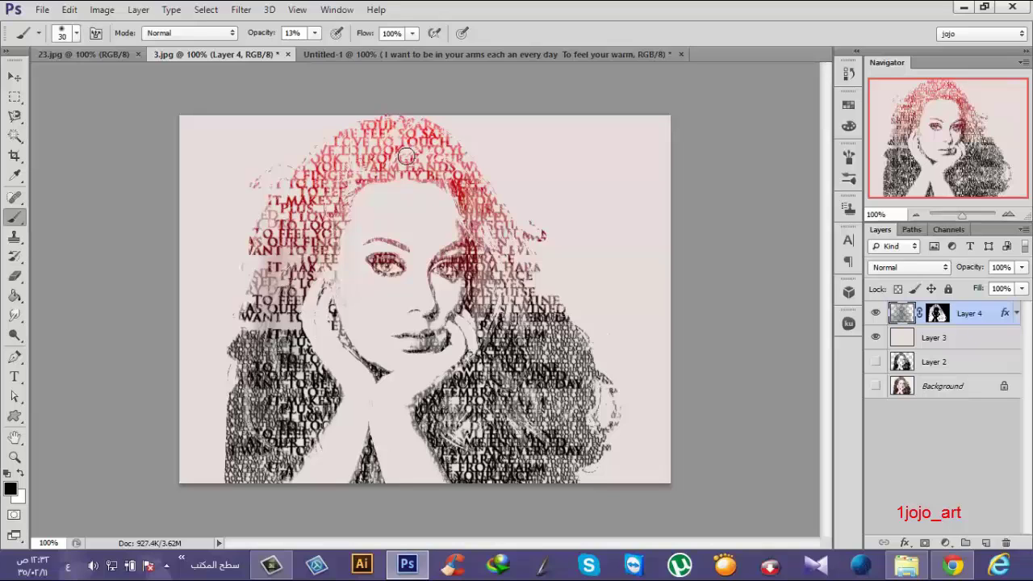